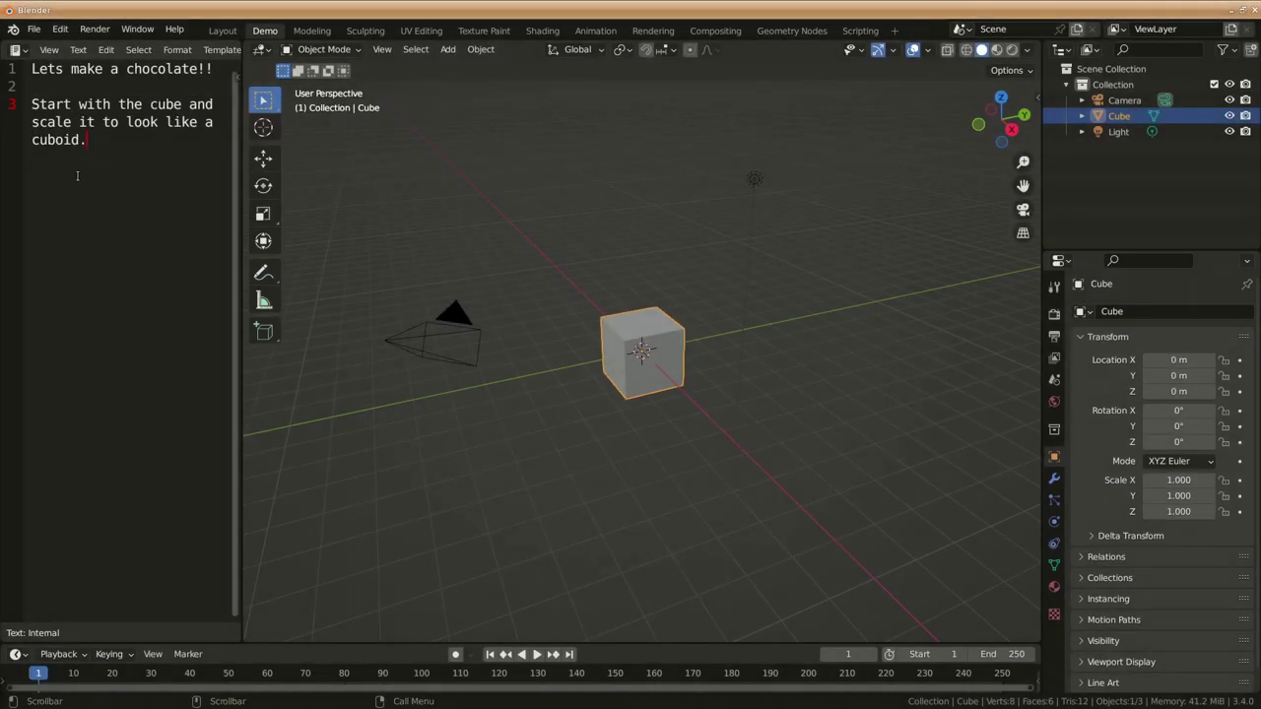
Step: Scale the default cube to 0.1 on Z and 2 on Y, forming a thin slab
key(KP_3)
text(sz)
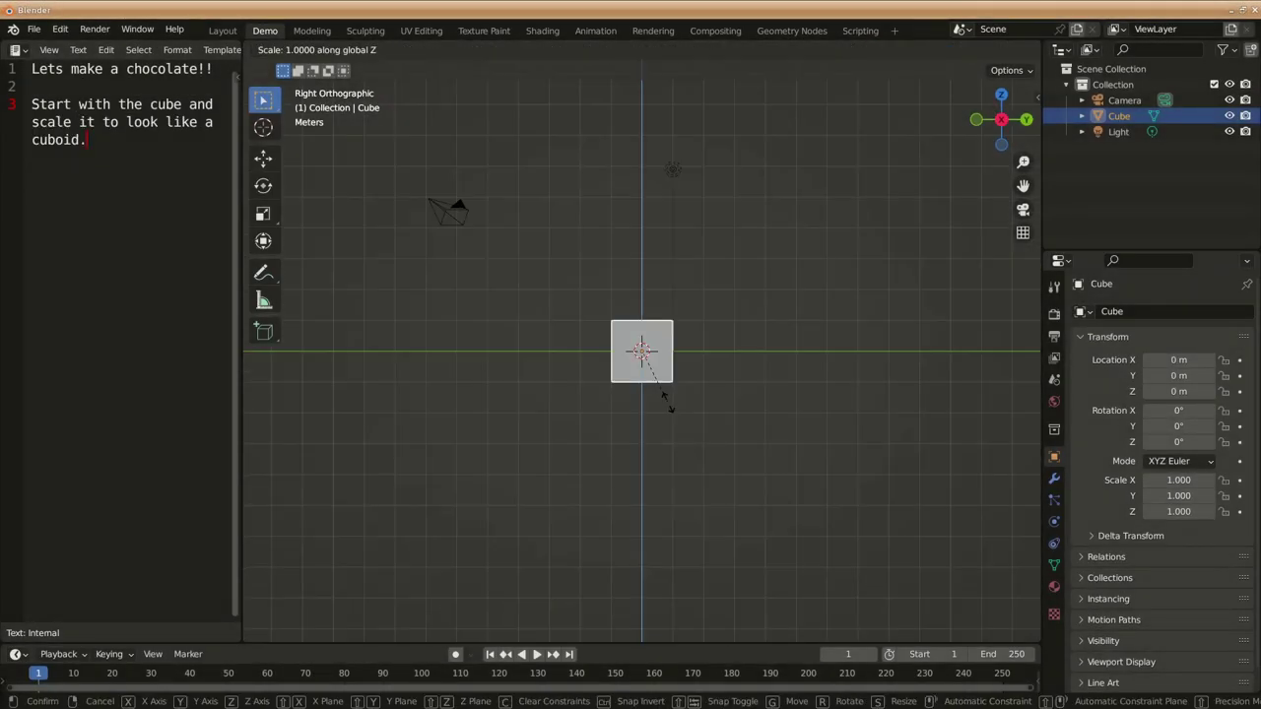
text(0.1)
key(Return)
key(KP_7)
text(sy2)
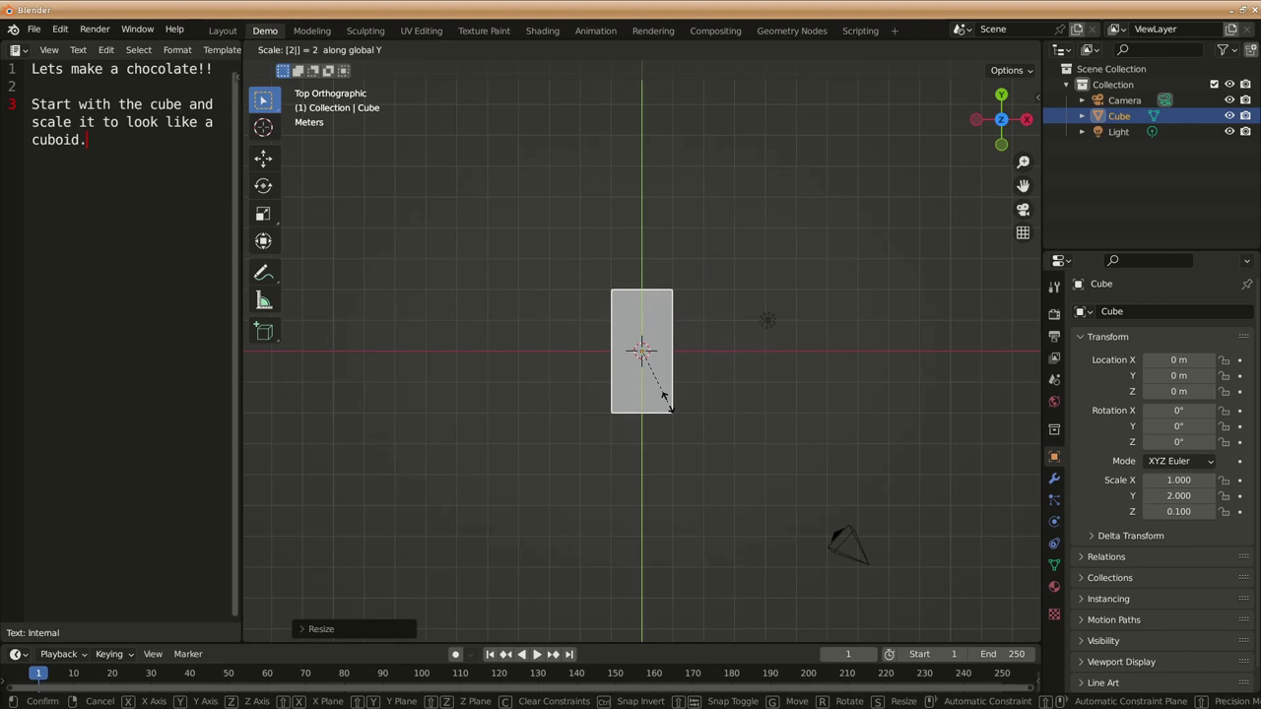
key(Return)
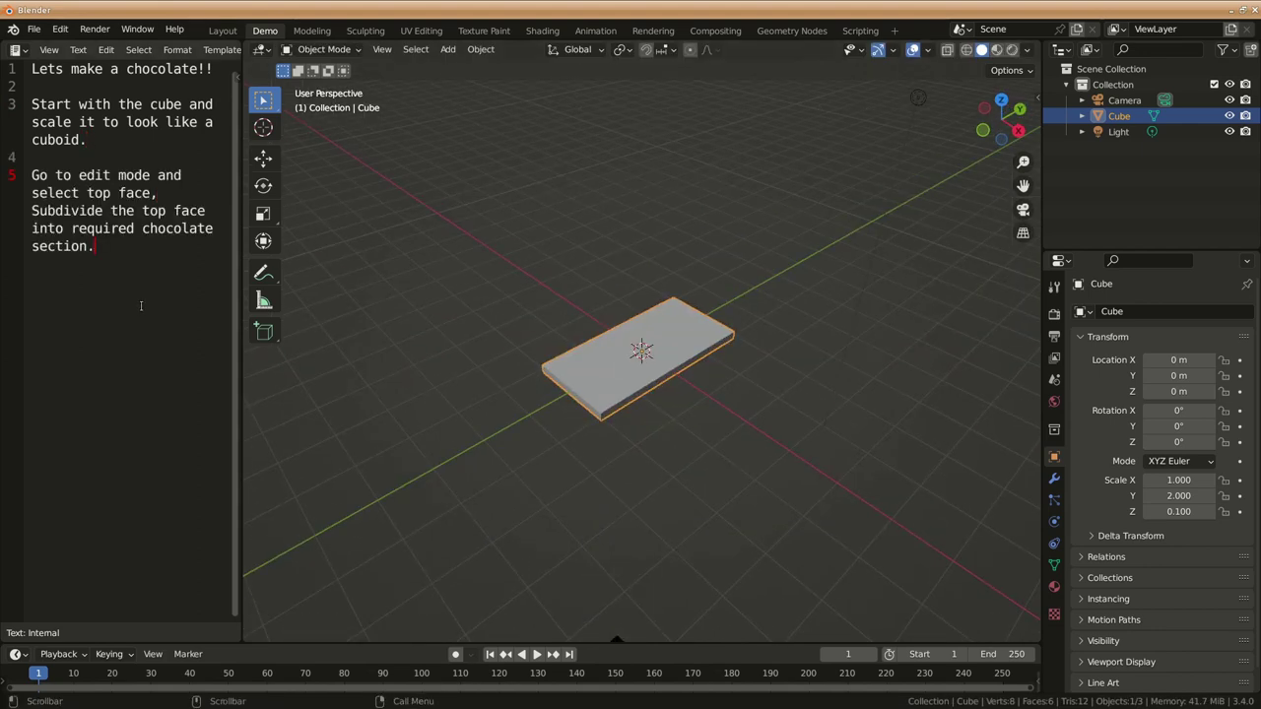
Step: Subdivide the slab's top face in Edit Mode with Number of Cuts set to 3
key(Tab)
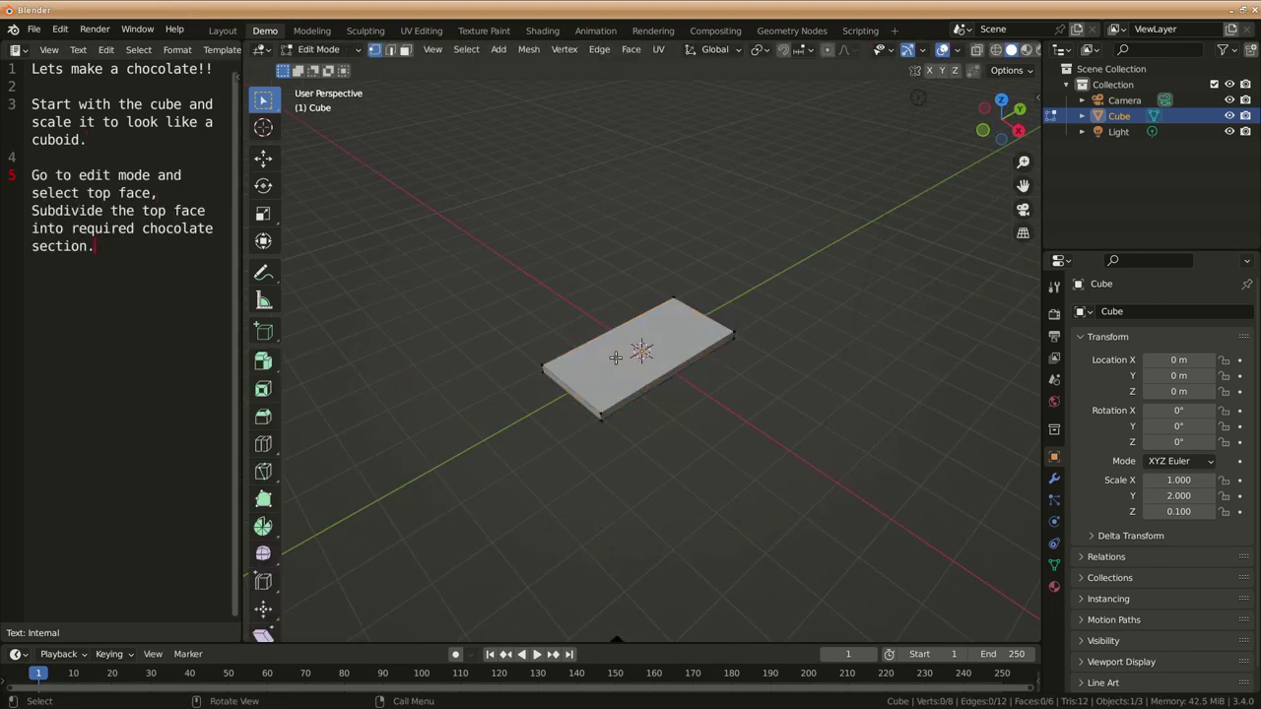
key(3)
click(615, 356)
scroll(609, 364, up, 3)
right_click(605, 371)
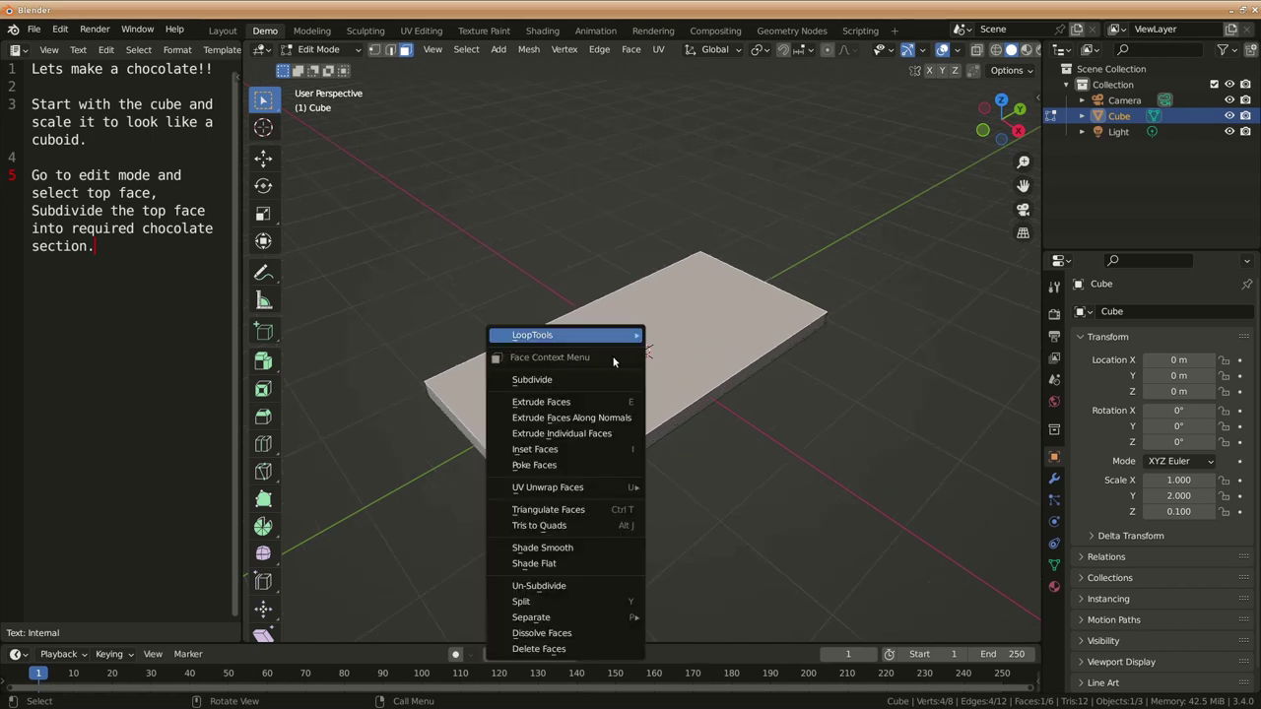
click(605, 378)
click(325, 630)
click(499, 525)
click(500, 525)
text(Apply Scale.)
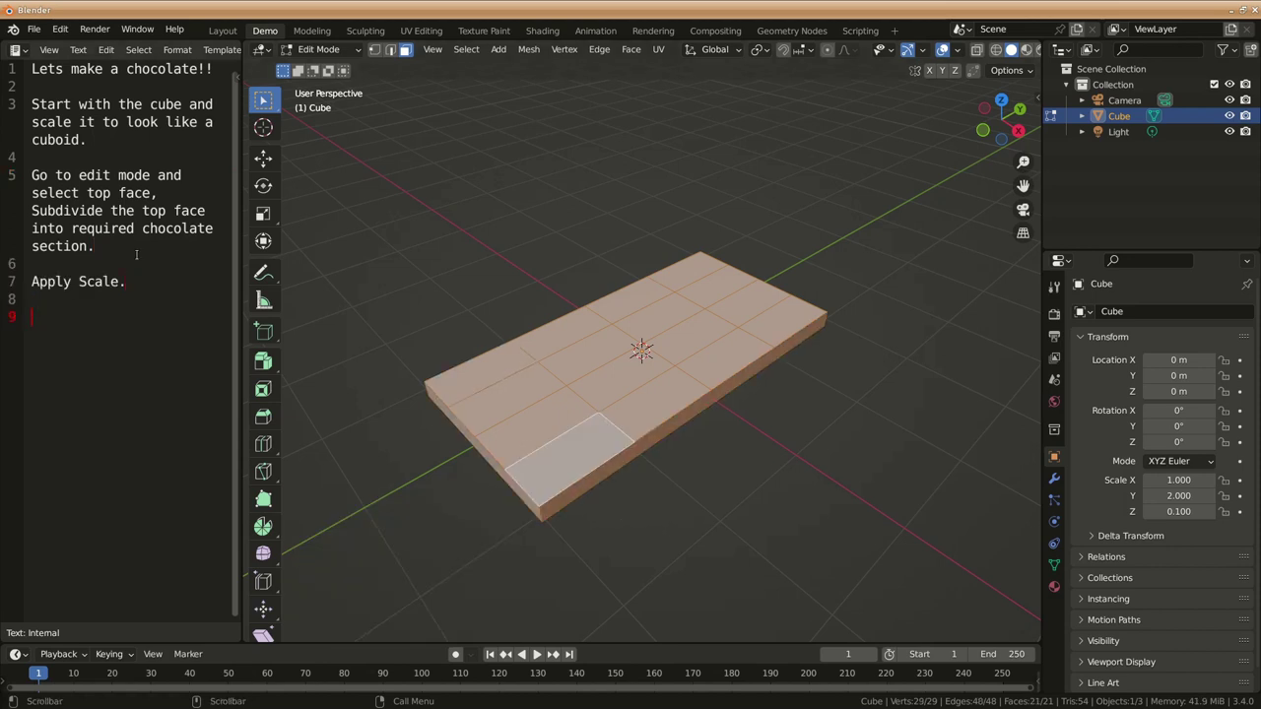
key(Tab)
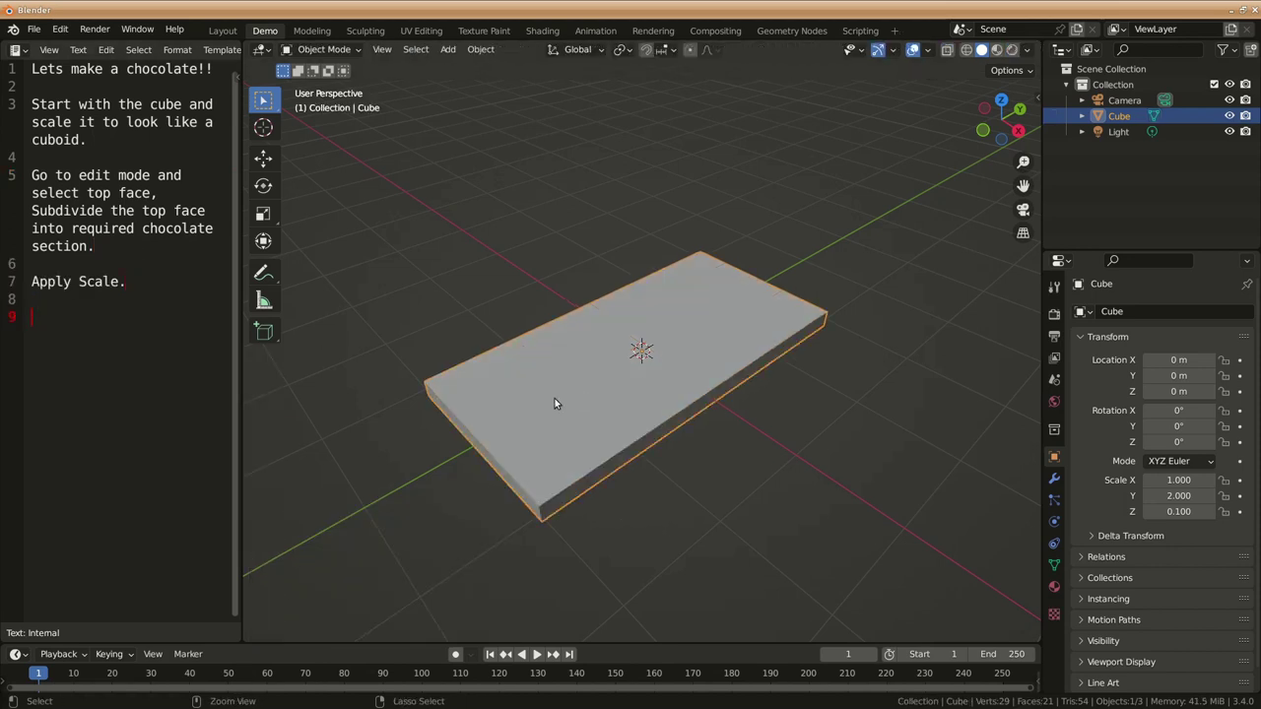
Step: Apply the slab's scale and inset each top section individually
key(ctrl+a)
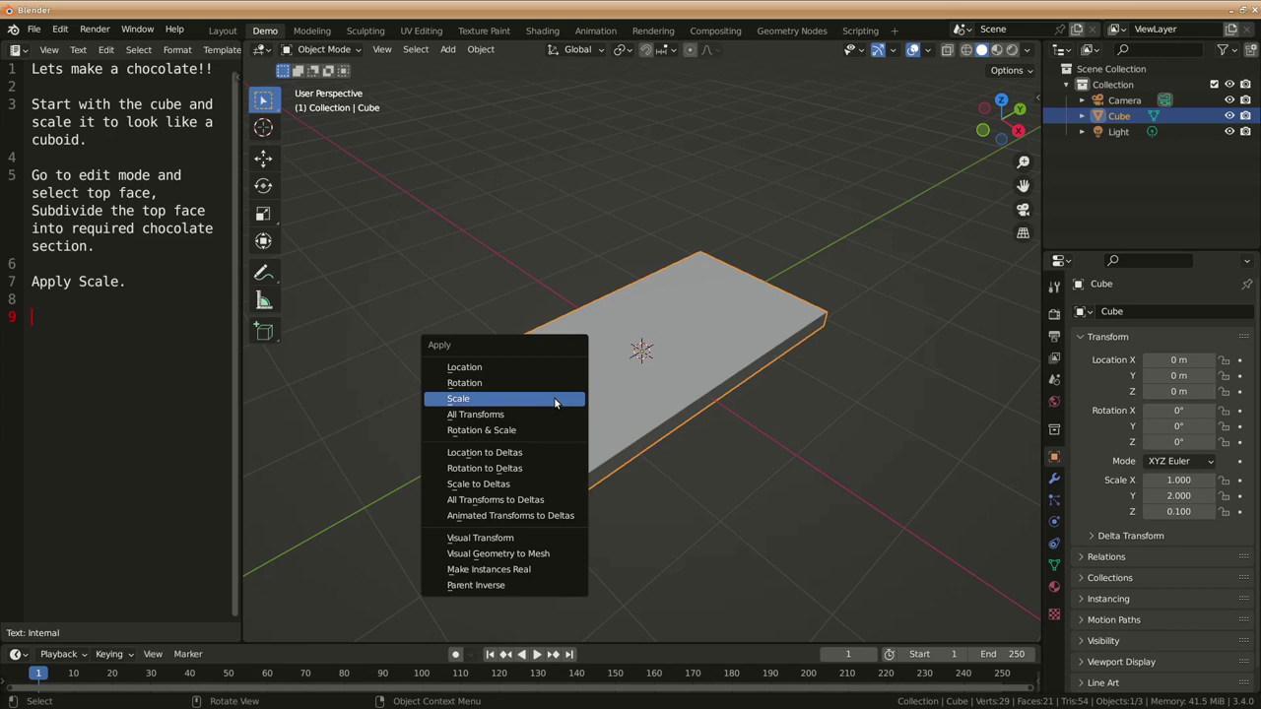
click(554, 397)
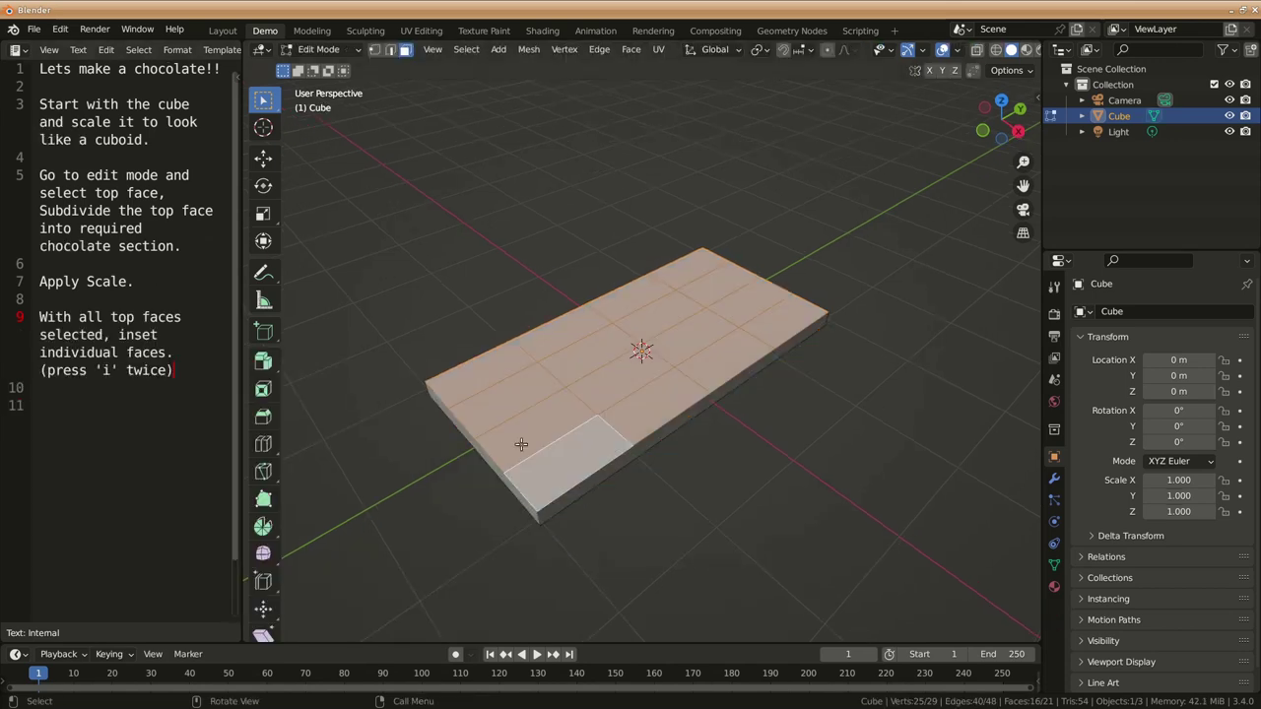
key(i)
key(i)
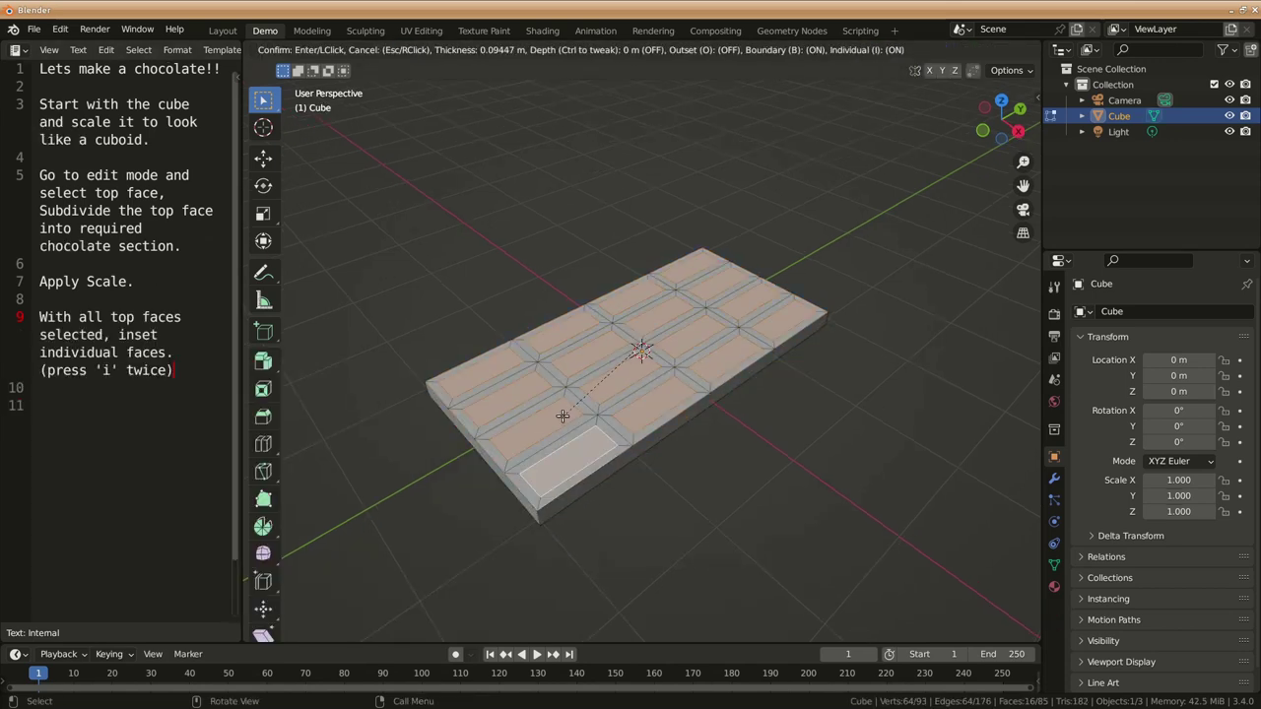
click(583, 510)
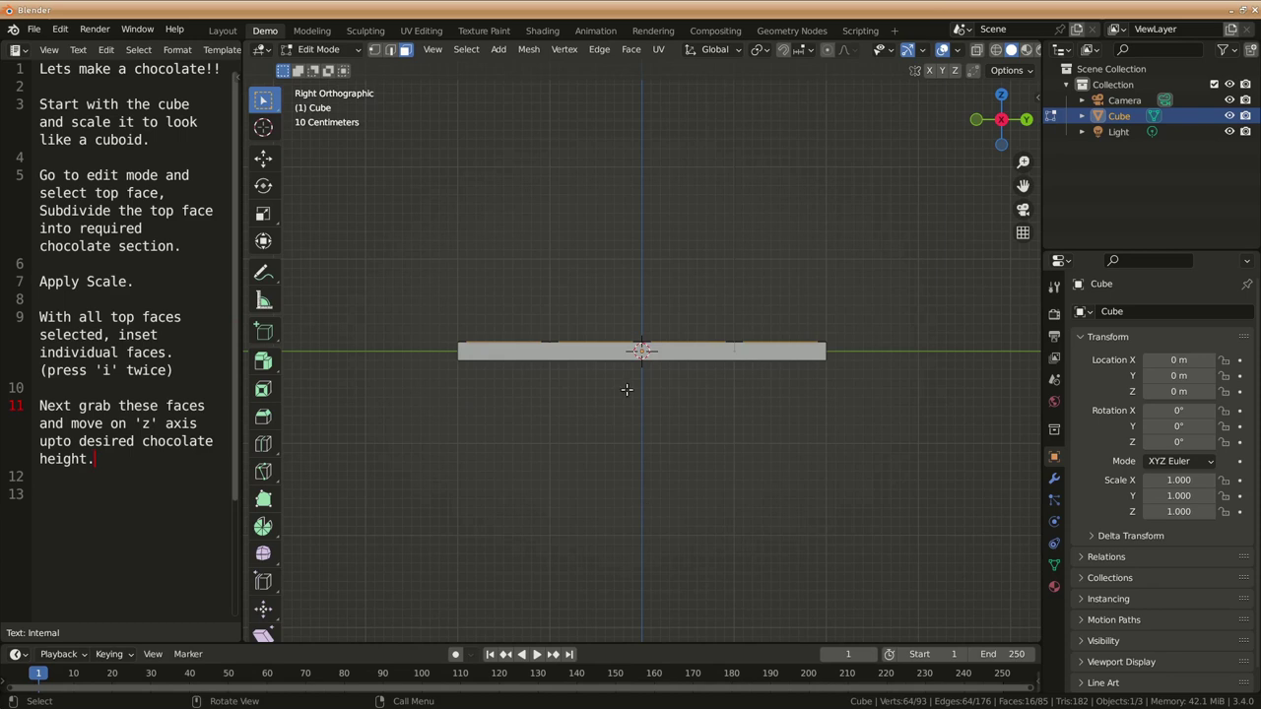
Step: Raise the inset sections about 0.17 m along Z into chocolate pieces
key(g)
key(z)
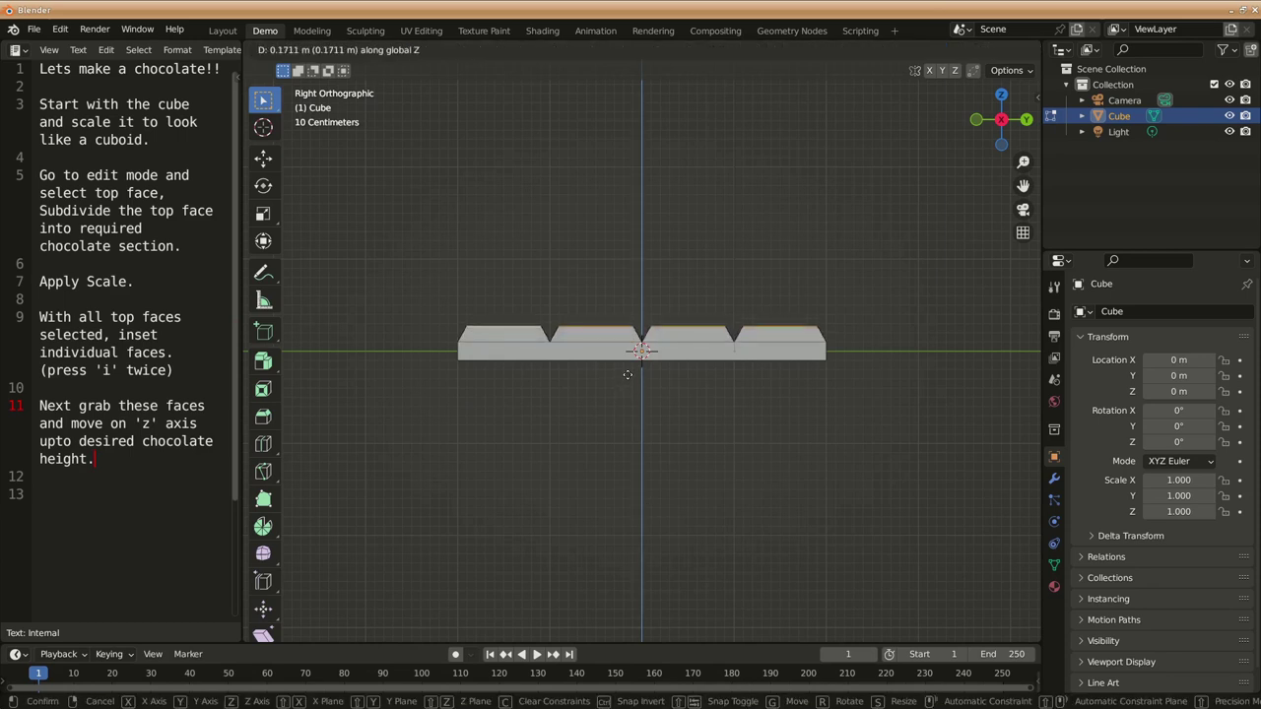
click(626, 375)
mouse_move(579, 446)
middle_down()
mouse_move(624, 464)
mouse_move(661, 503)
middle_up()
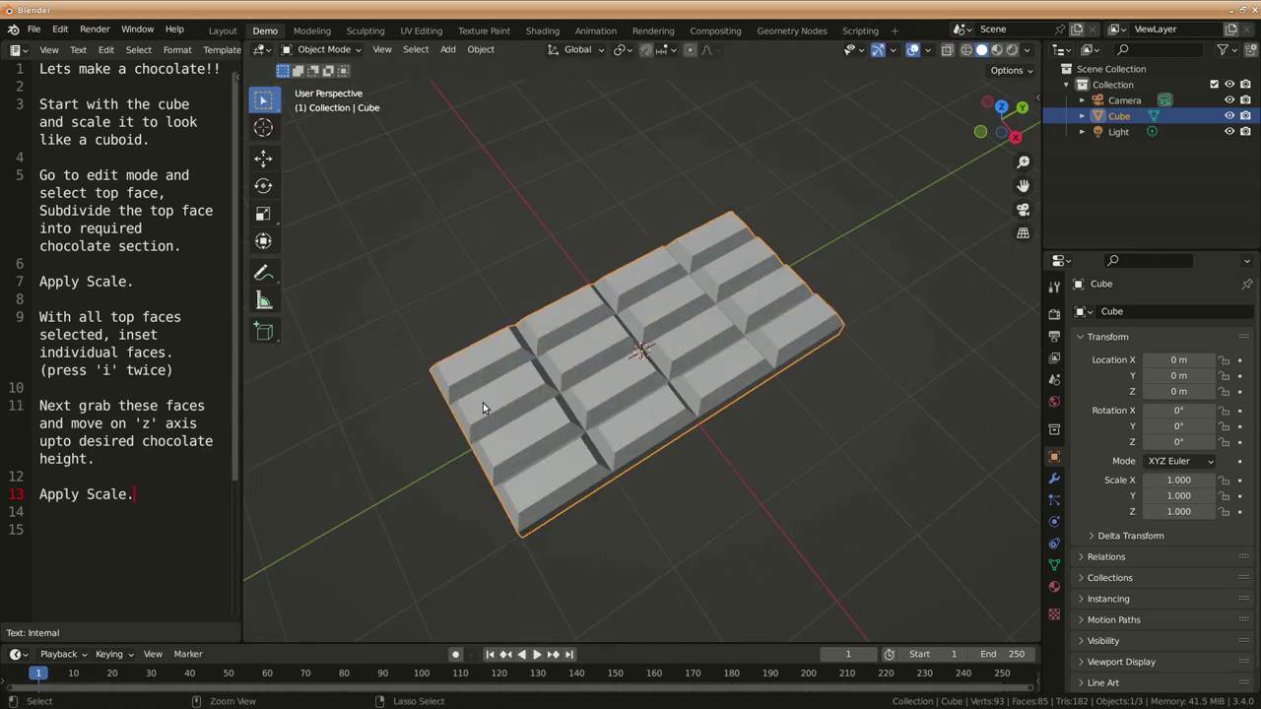
key(ctrl+a)
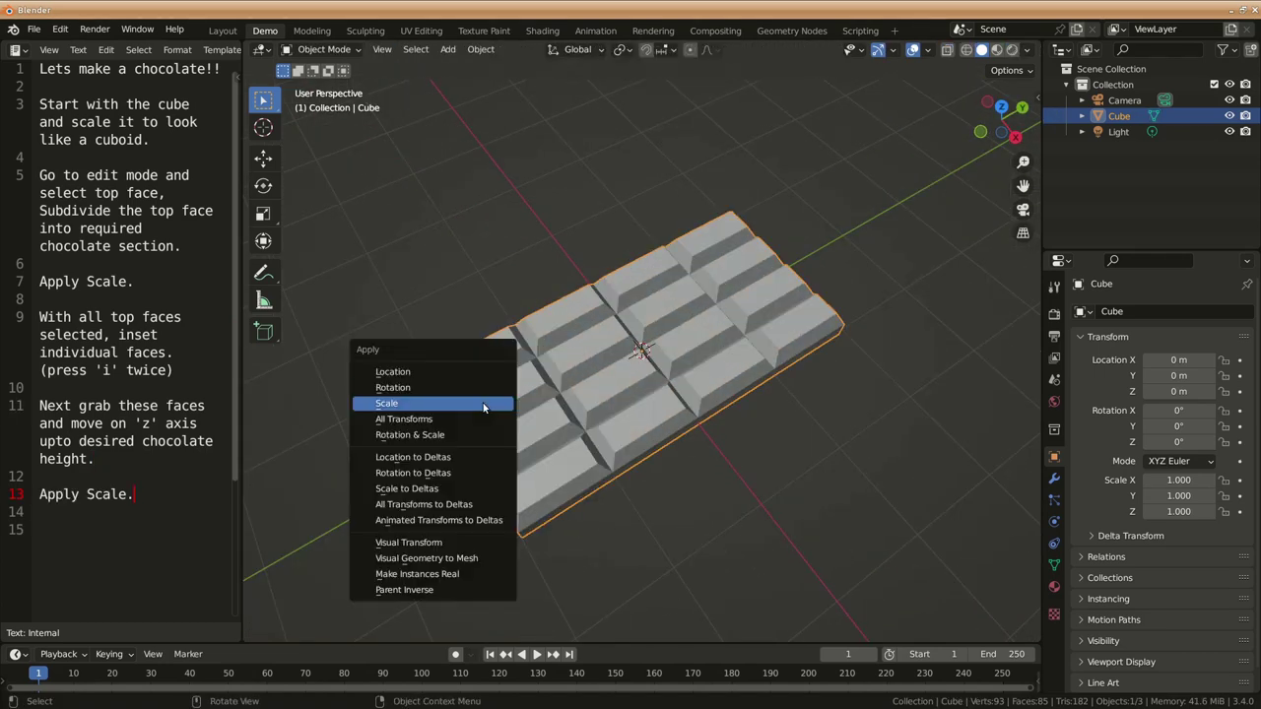
Step: Apply the bar's scale and add a Bevel modifier with 3 segments
click(482, 404)
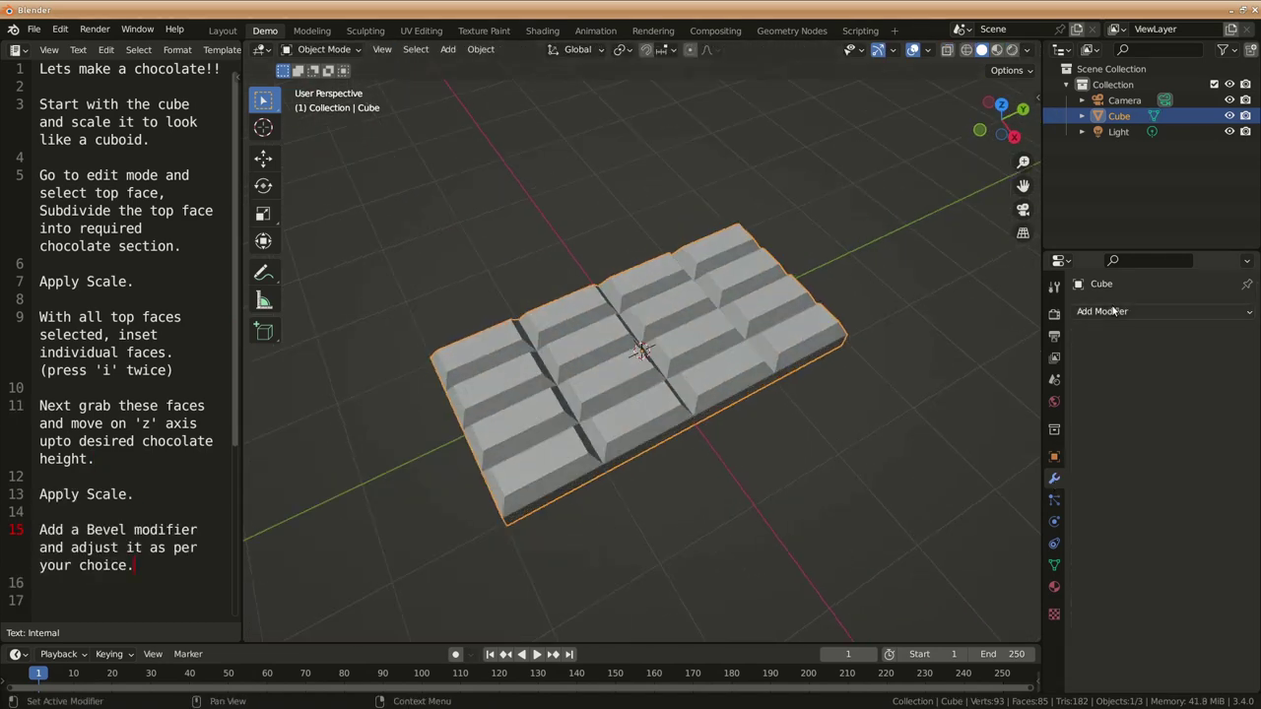
click(1113, 312)
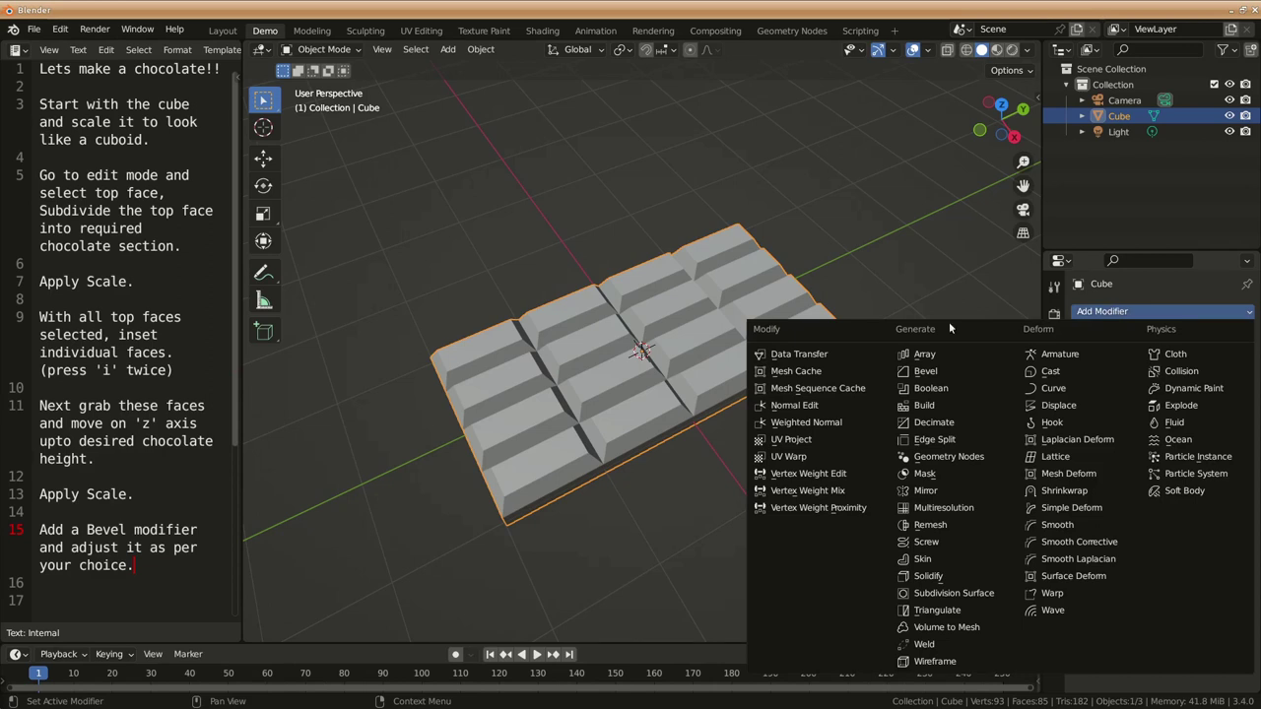
click(921, 374)
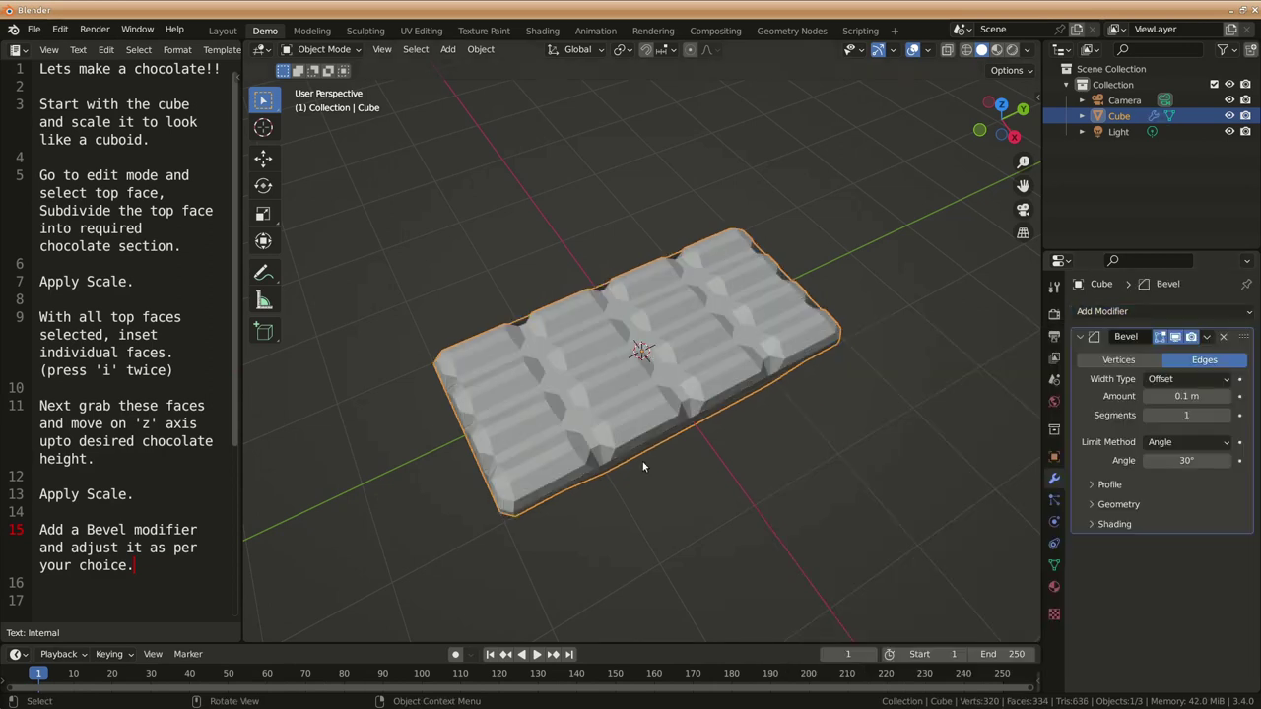
scroll(650, 484, up, 3)
scroll(818, 434, down, 1)
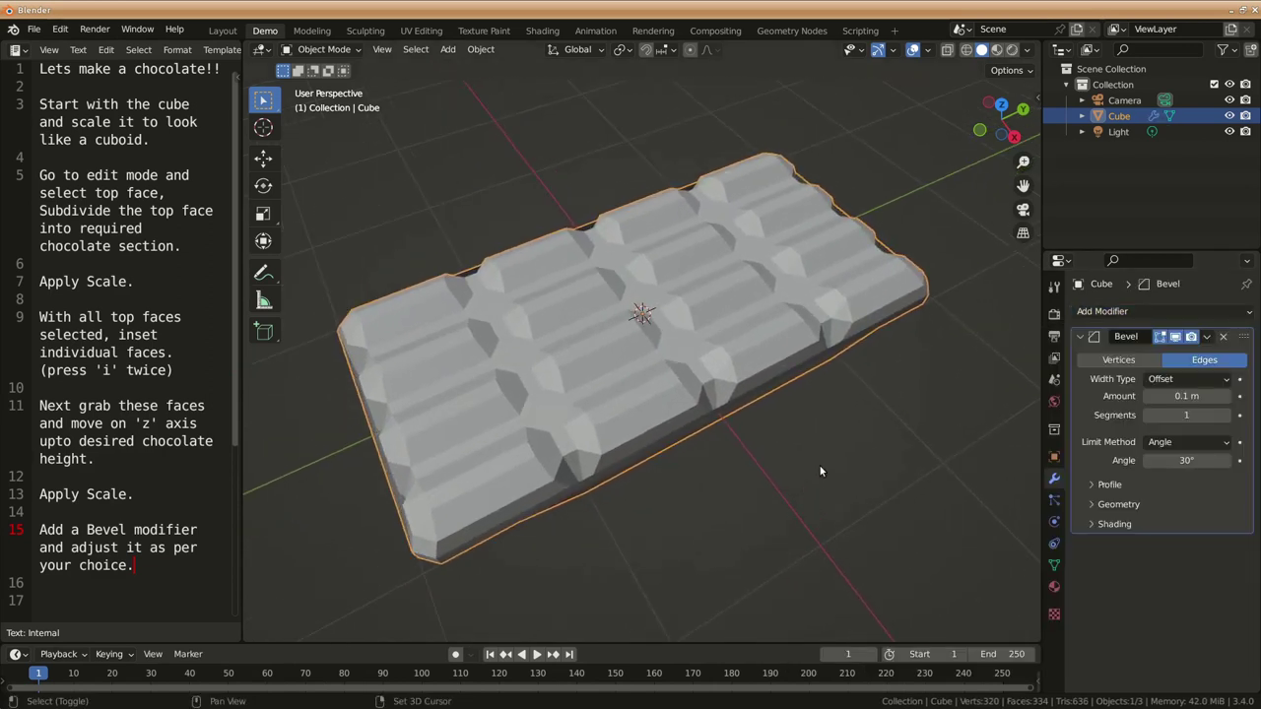
click(1225, 415)
click(1225, 415)
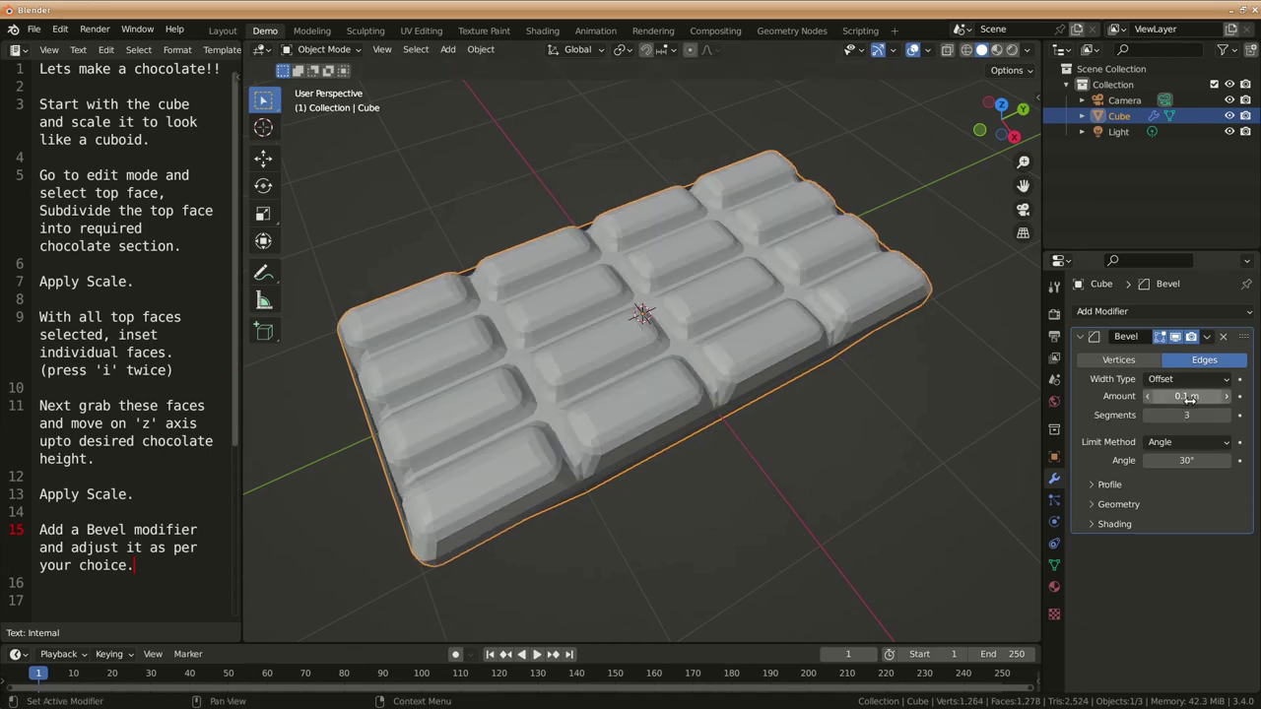
Step: Set the bevel amount to 0.029 m and shade the bar smooth
click(1189, 397)
key(BackSpace)
key(Return)
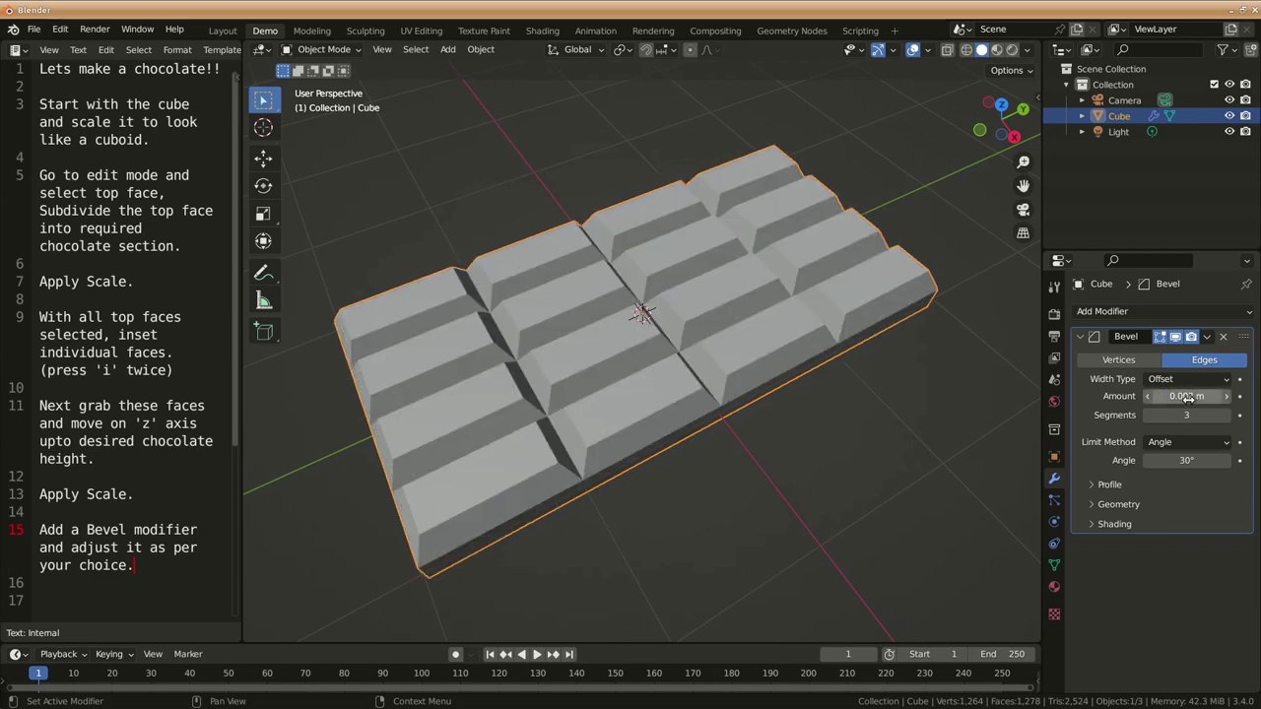
drag(1188, 397, 1232, 397)
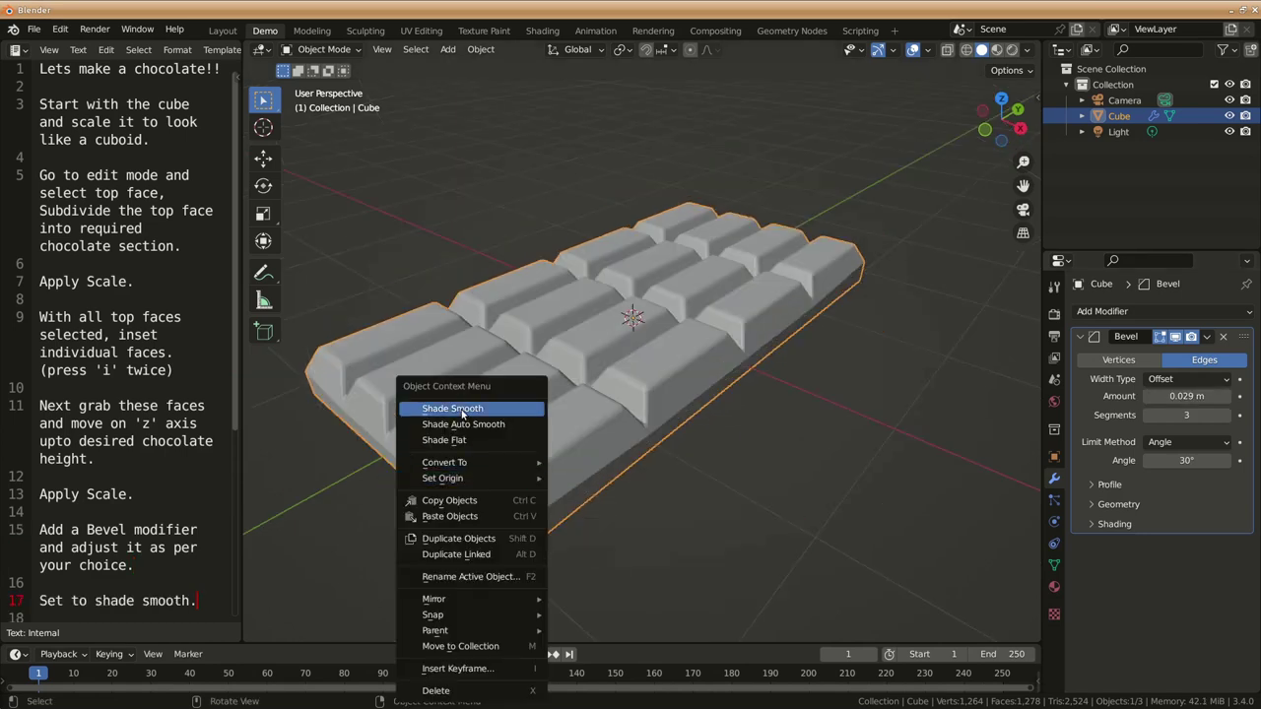
click(463, 410)
mouse_move(500, 454)
middle_down()
mouse_move(463, 445)
mouse_move(504, 495)
mouse_move(480, 486)
middle_up()
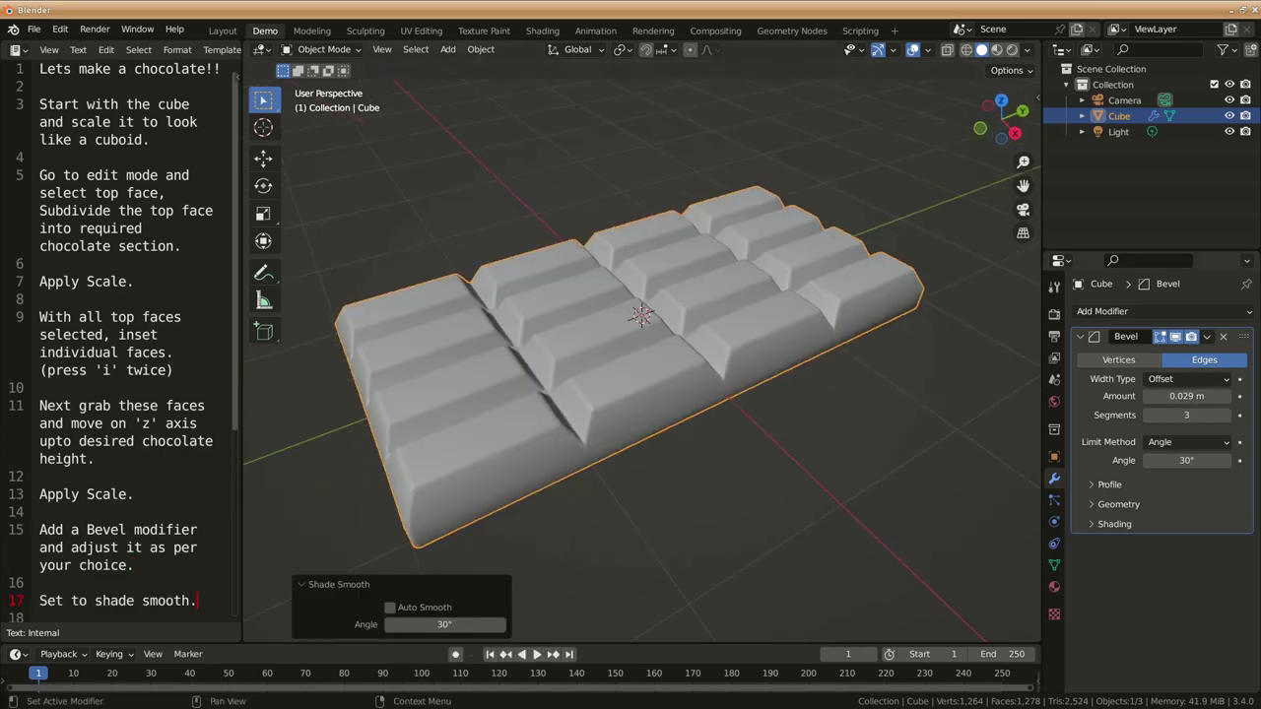
text(Apply the modifier.)
Step: Apply the Bevel modifier to the chocolate bar permanently
click(1207, 336)
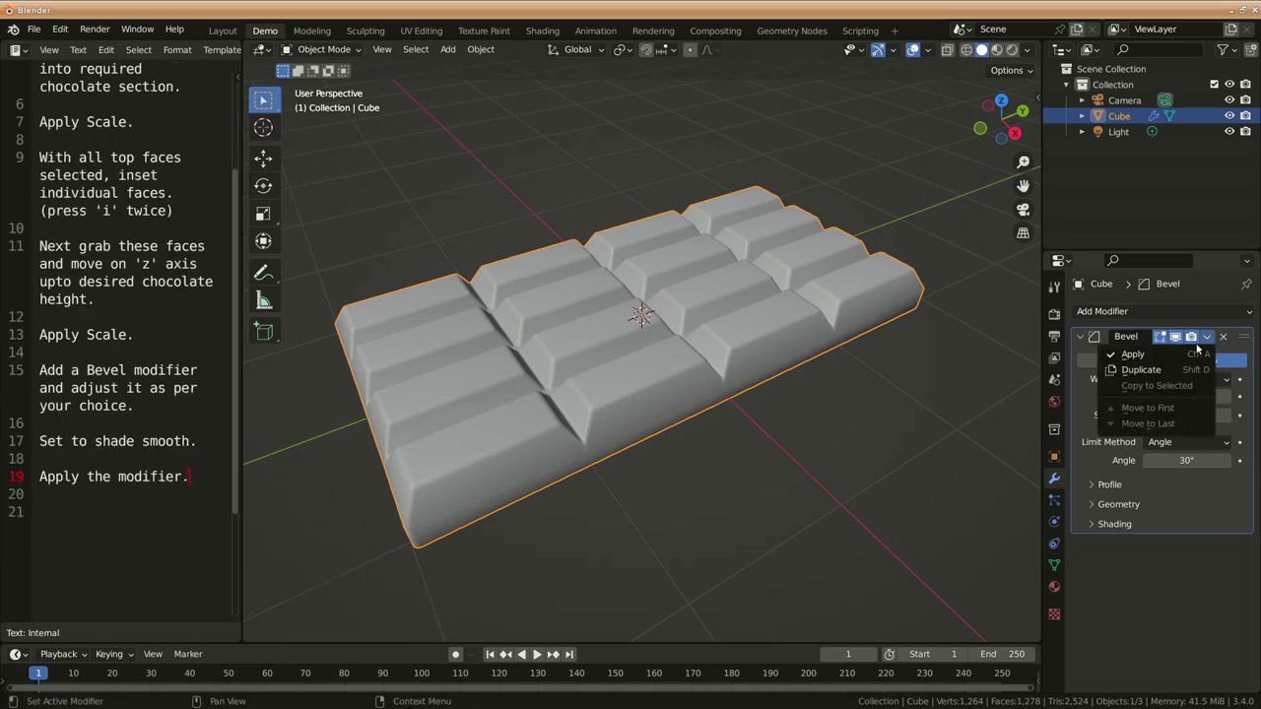
click(1183, 350)
mouse_move(731, 490)
middle_down()
mouse_move(677, 238)
mouse_move(689, 375)
middle_up()
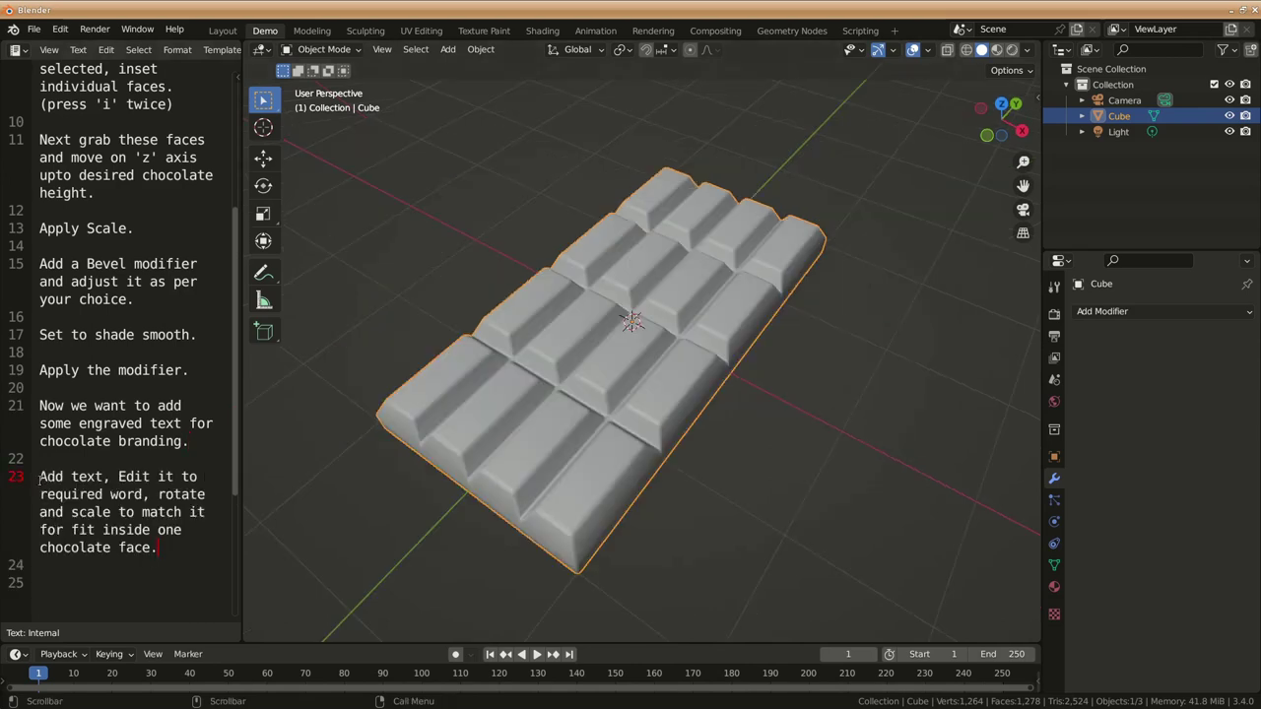
Step: Switch to top view and bring up the Add menu
drag(39, 480, 167, 548)
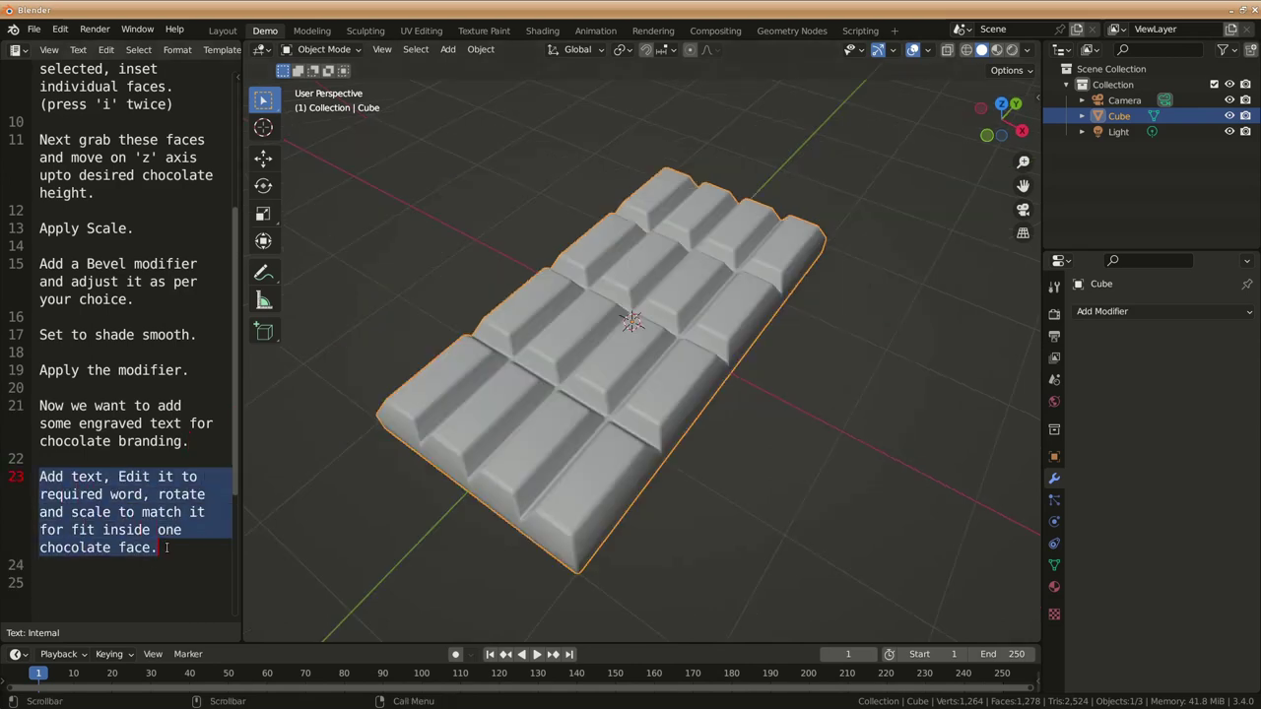
key(KP_7)
key(shift+a)
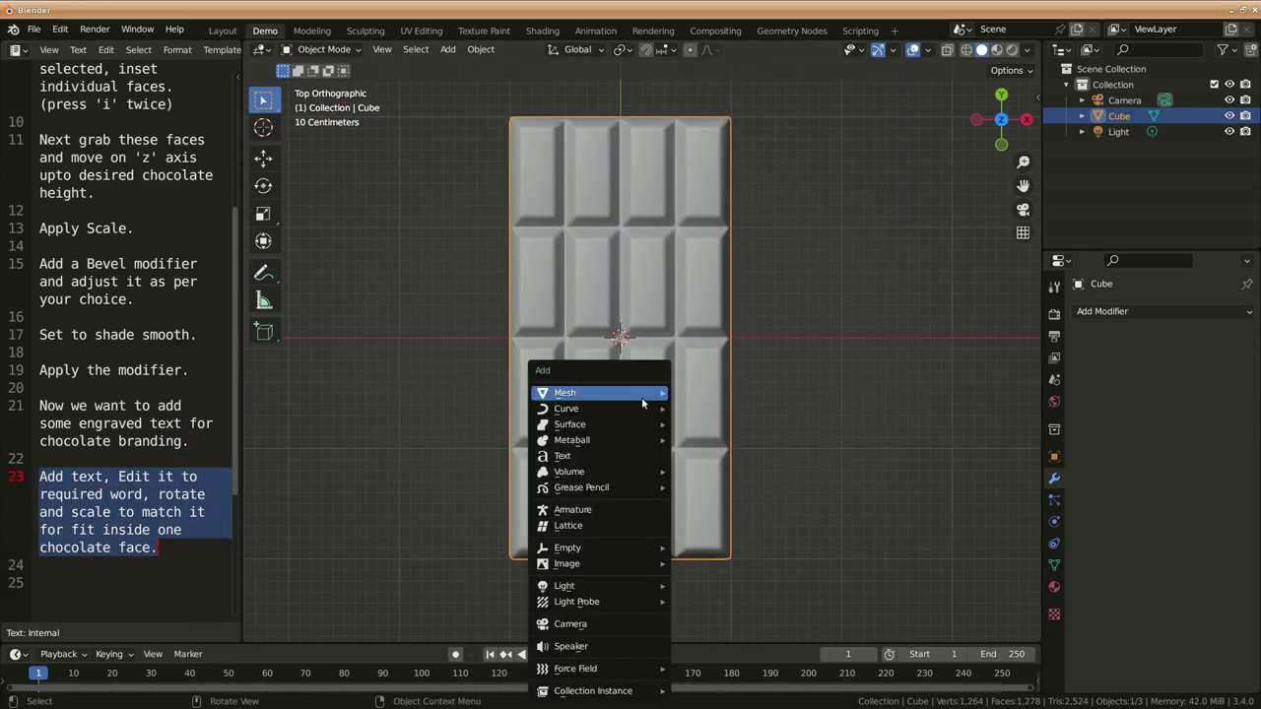
Step: Add a text object and change its content to 'Chocolate', hiding the bar meanwhile
click(586, 457)
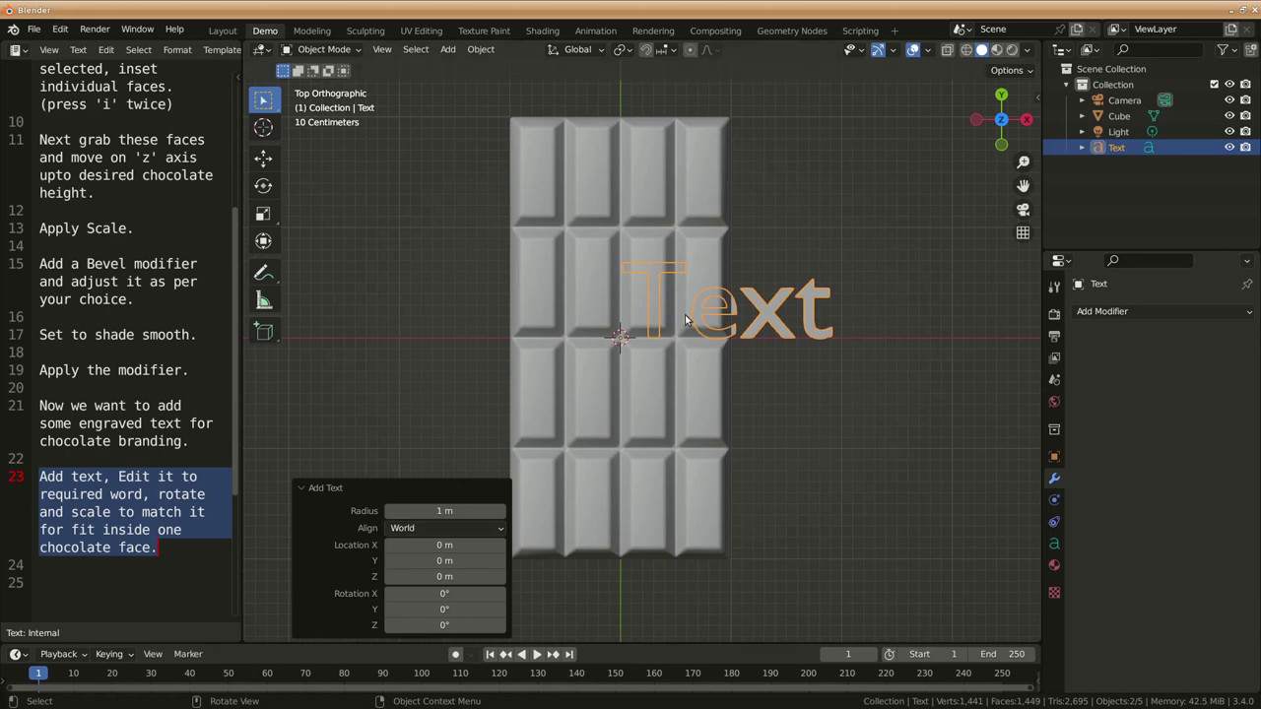
key(Tab)
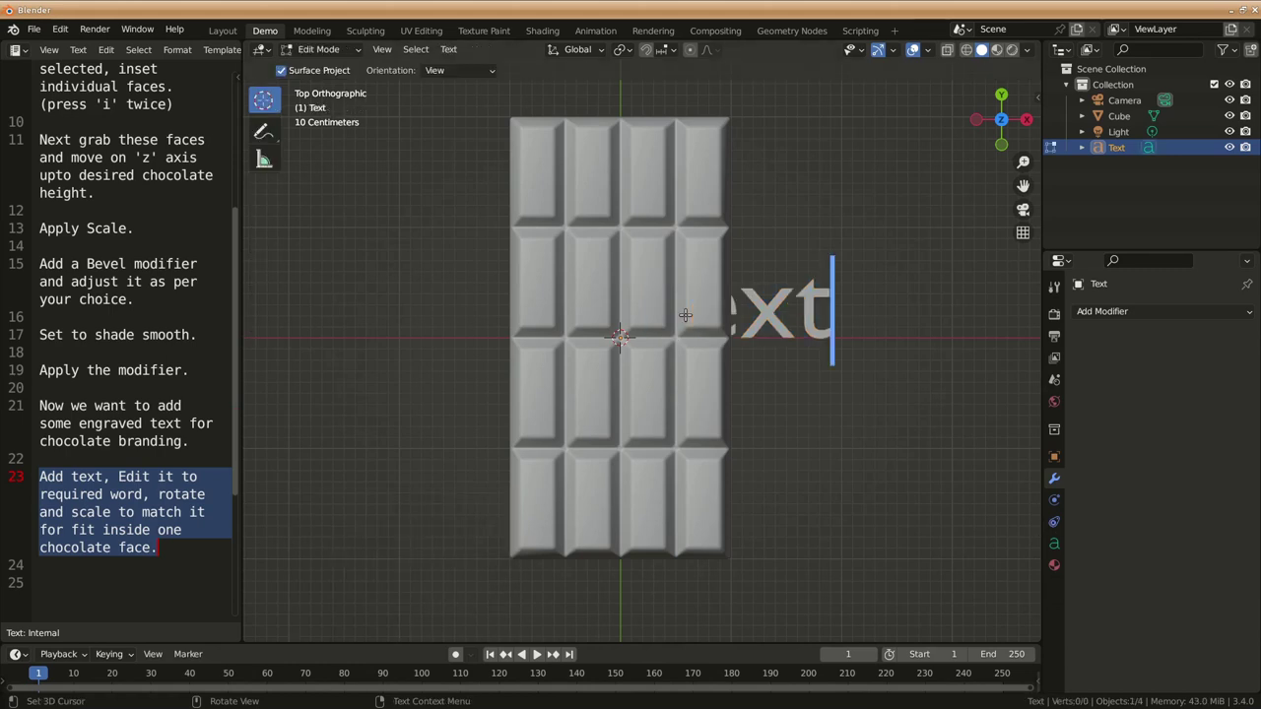
key(Tab)
click(592, 311)
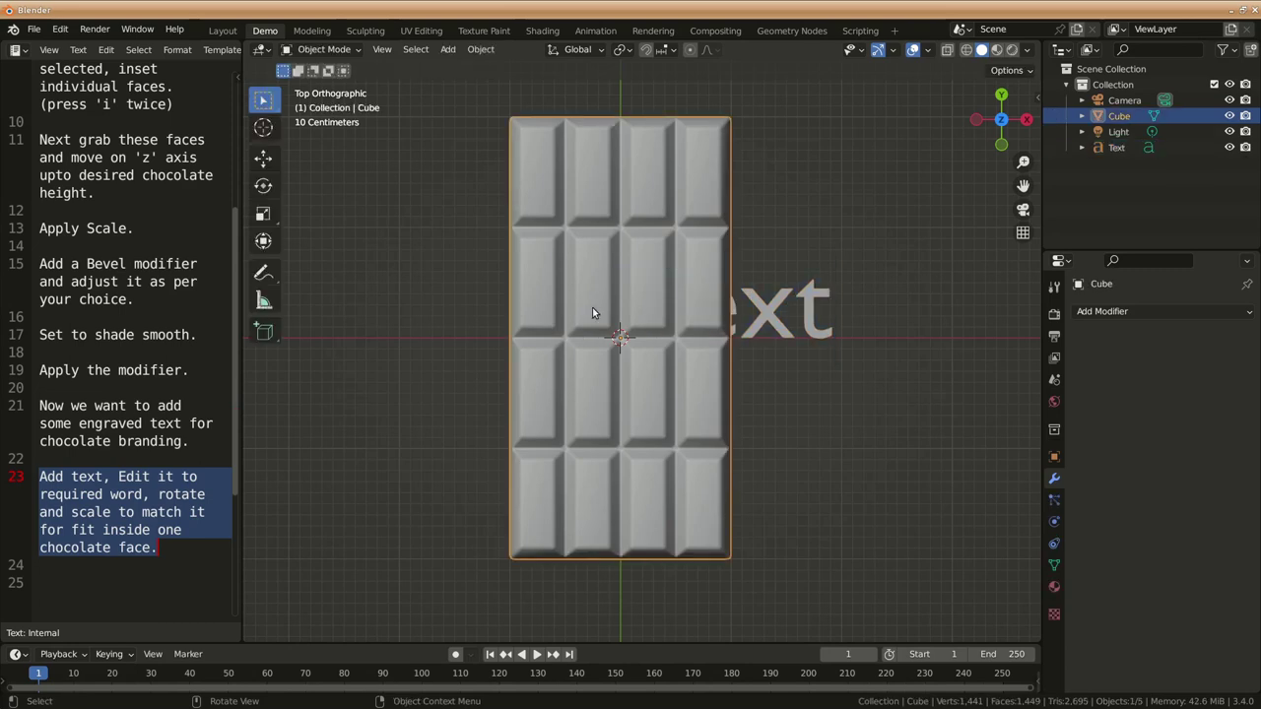
key(h)
click(672, 336)
key(Tab)
key(BackSpace)
key(BackSpace)
key(BackSpace)
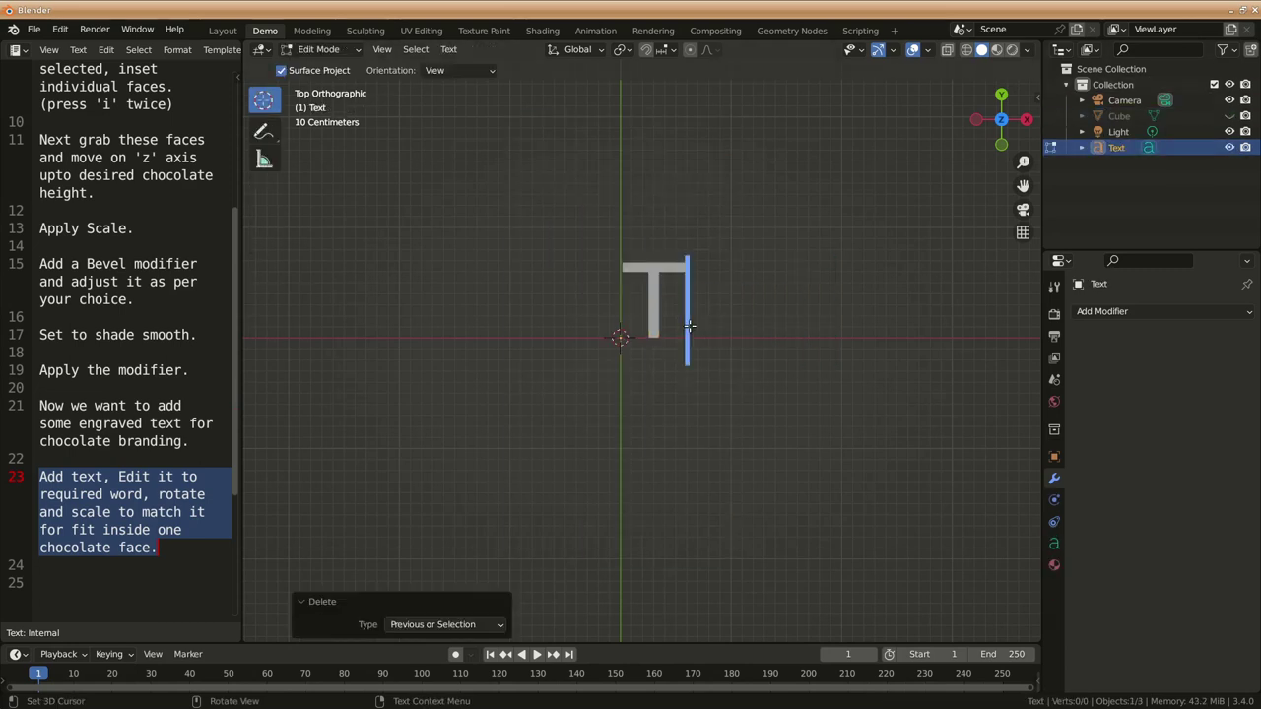
key(BackSpace)
text(Chocolate)
key(Tab)
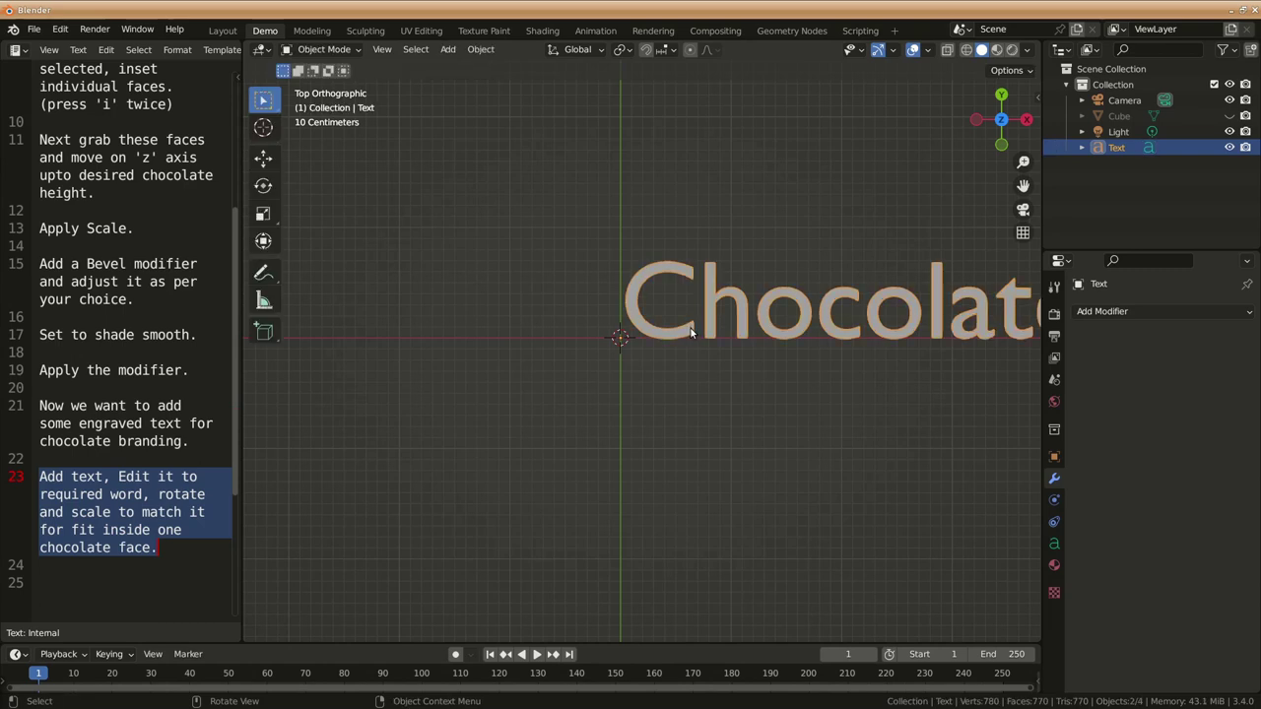
Step: Shrink the text and set its paragraph alignment to Center horizontally and vertically
key(s)
click(705, 404)
click(1054, 544)
click(1188, 557)
click(1167, 573)
click(1171, 574)
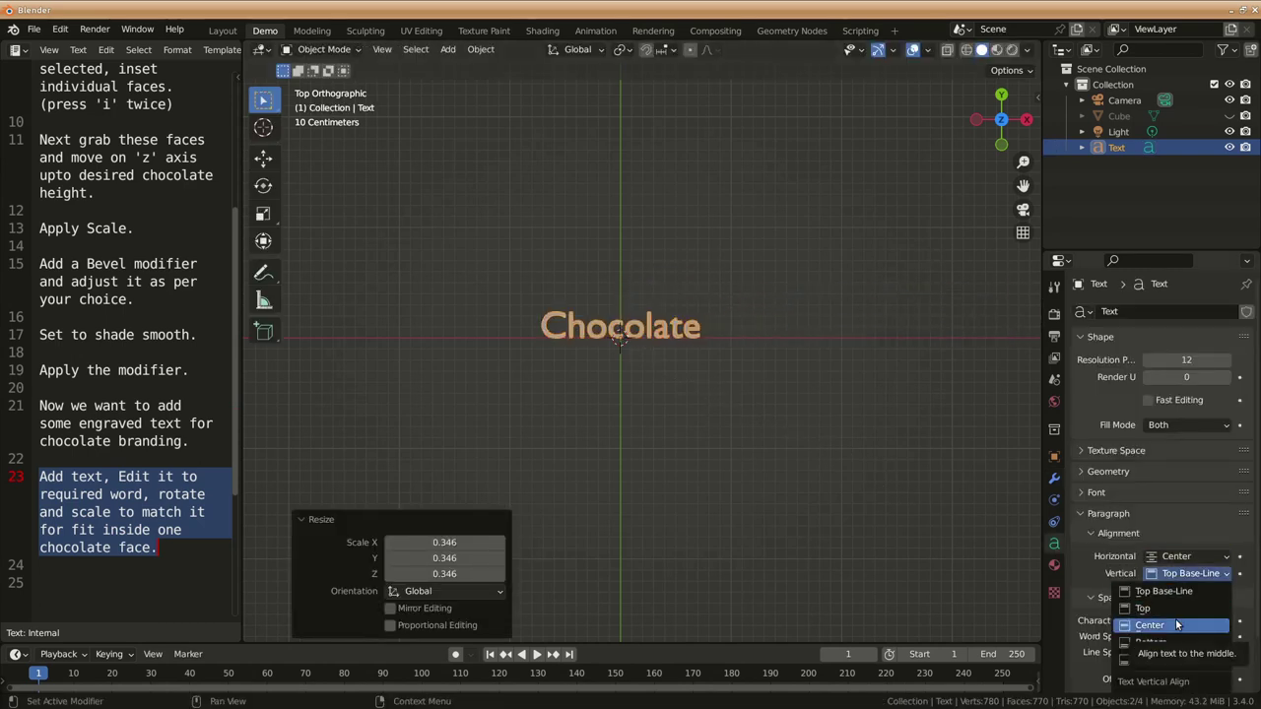
click(1176, 625)
Step: Unhide the bar and raise the text along Z to sit just above its surface
scroll(625, 361, up, 2)
key(KP_3)
key(g)
click(636, 251)
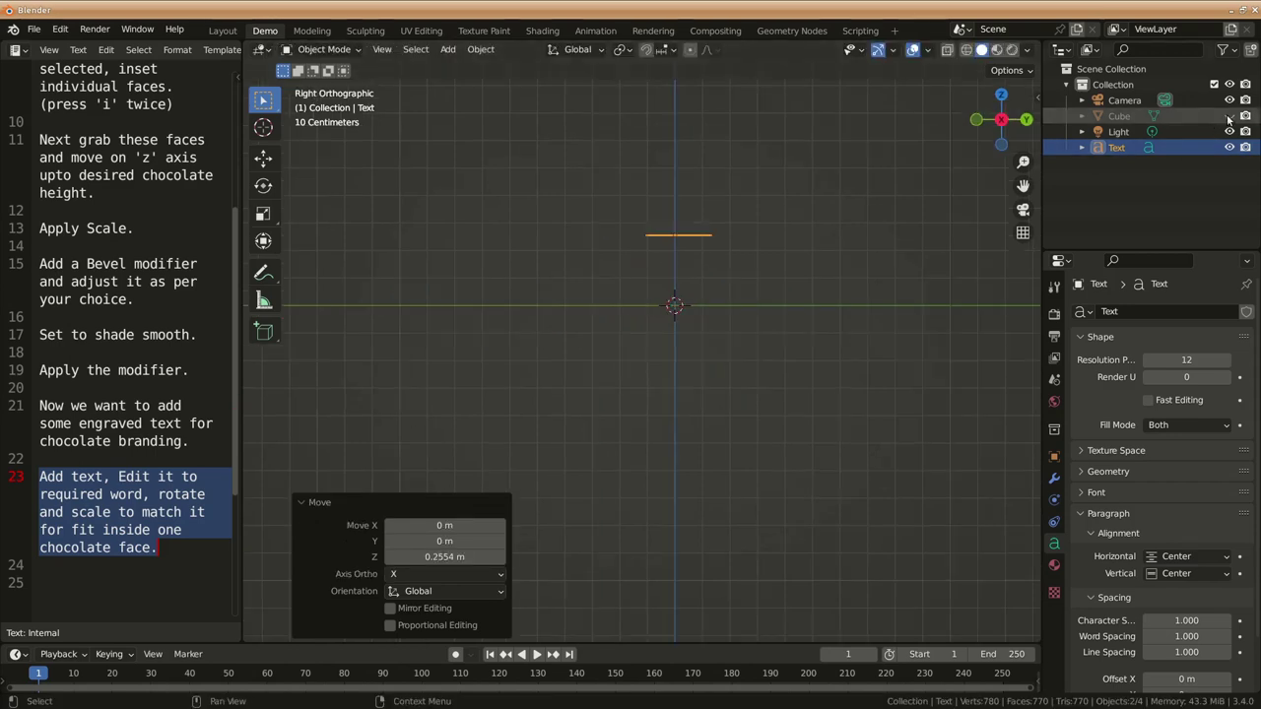
click(1229, 115)
middle_drag(690, 296, 739, 349)
key(g)
key(z)
click(761, 241)
middle_drag(762, 241, 724, 379)
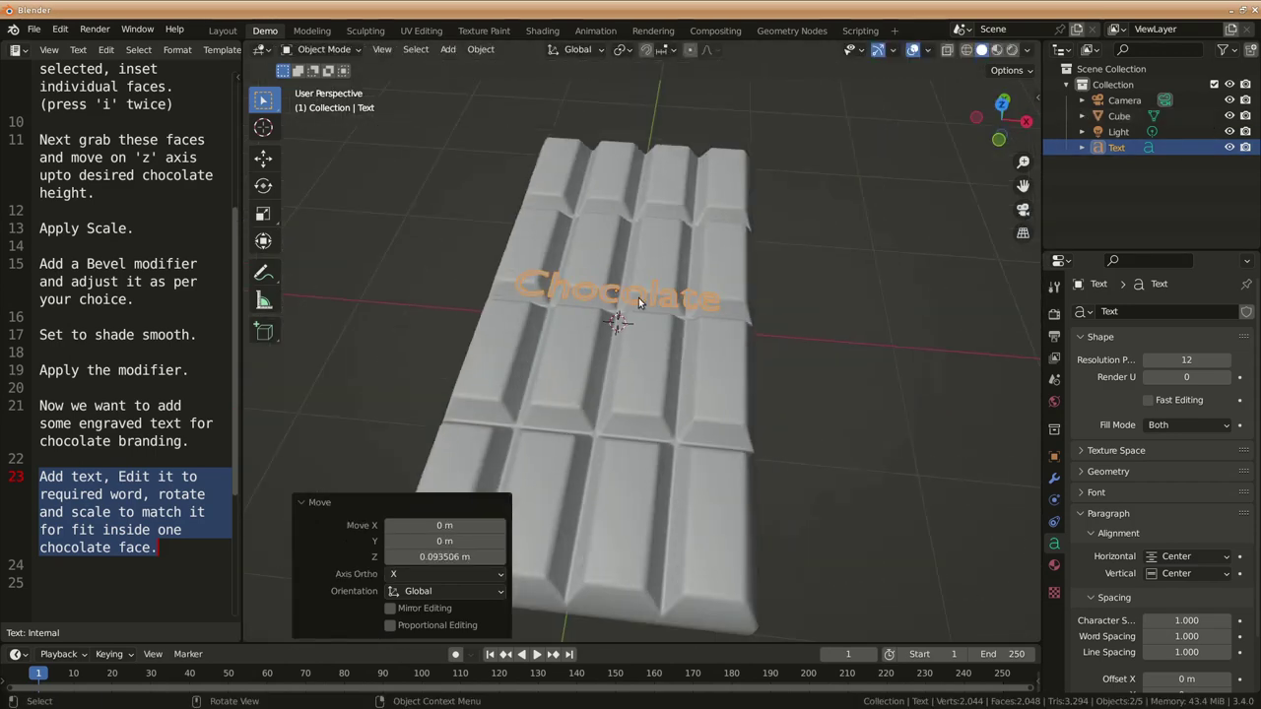
Step: In top wireframe view, shrink, rotate and move the text onto one chocolate segment
key(KP_7)
key(z)
click(695, 333)
key(s)
click(832, 260)
key(r)
click(748, 295)
key(g)
click(629, 331)
scroll(682, 388, up, 3)
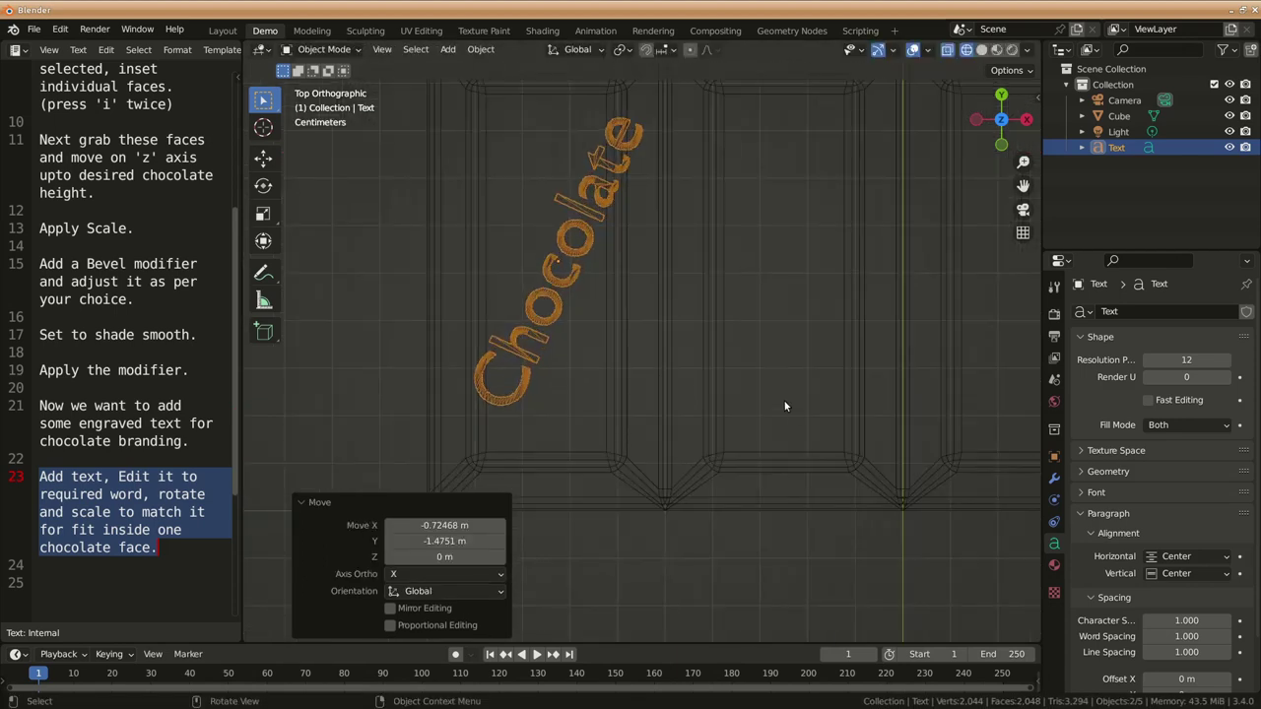
key(r)
click(760, 370)
Step: Fine-tune the text's X position, size and tilt to fit within the segment
key(g)
key(x)
click(729, 399)
key(s)
click(729, 399)
key(r)
click(722, 375)
key(g)
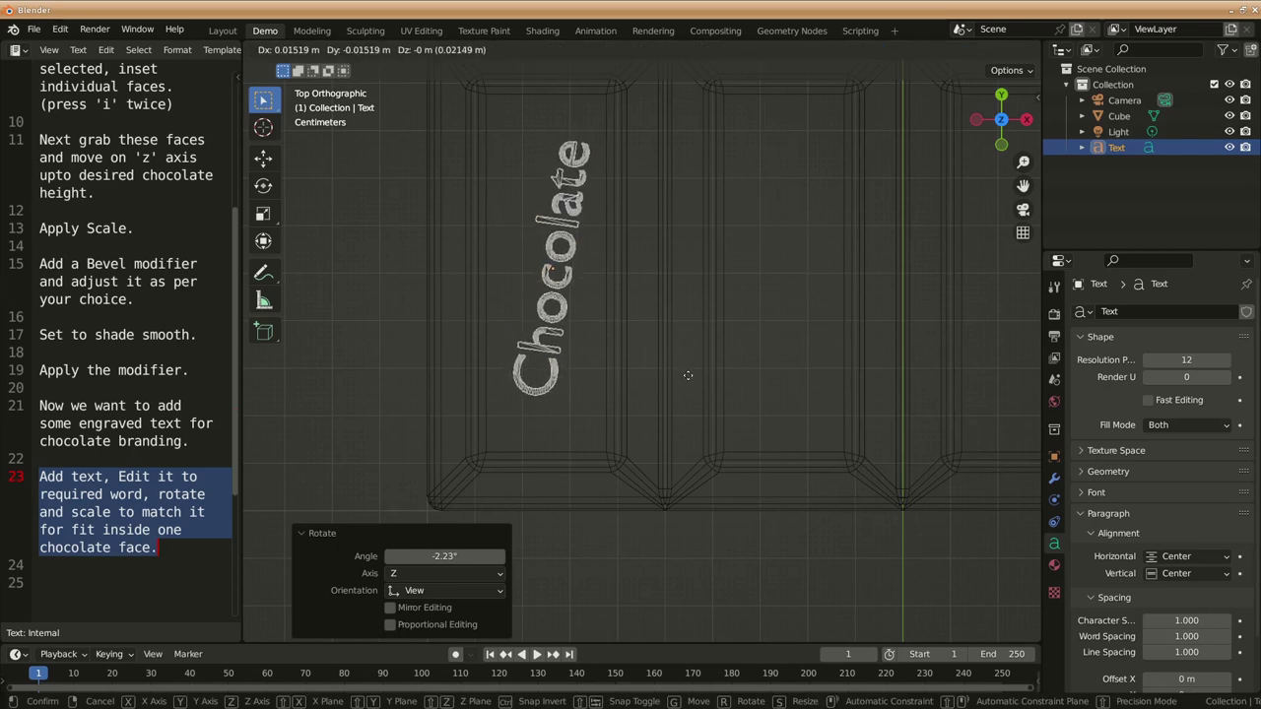
click(687, 370)
Step: Apply the text object's scale
click(154, 559)
click(296, 503)
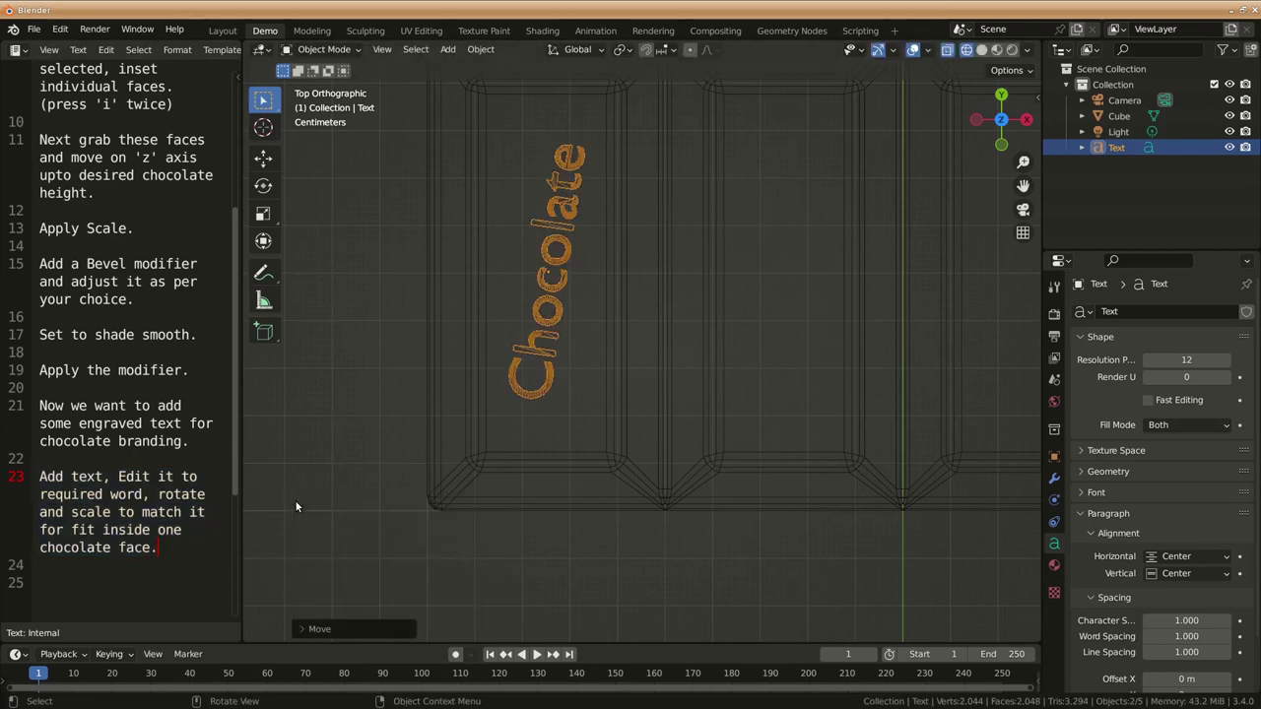
right_click(537, 394)
key(ctrl+a)
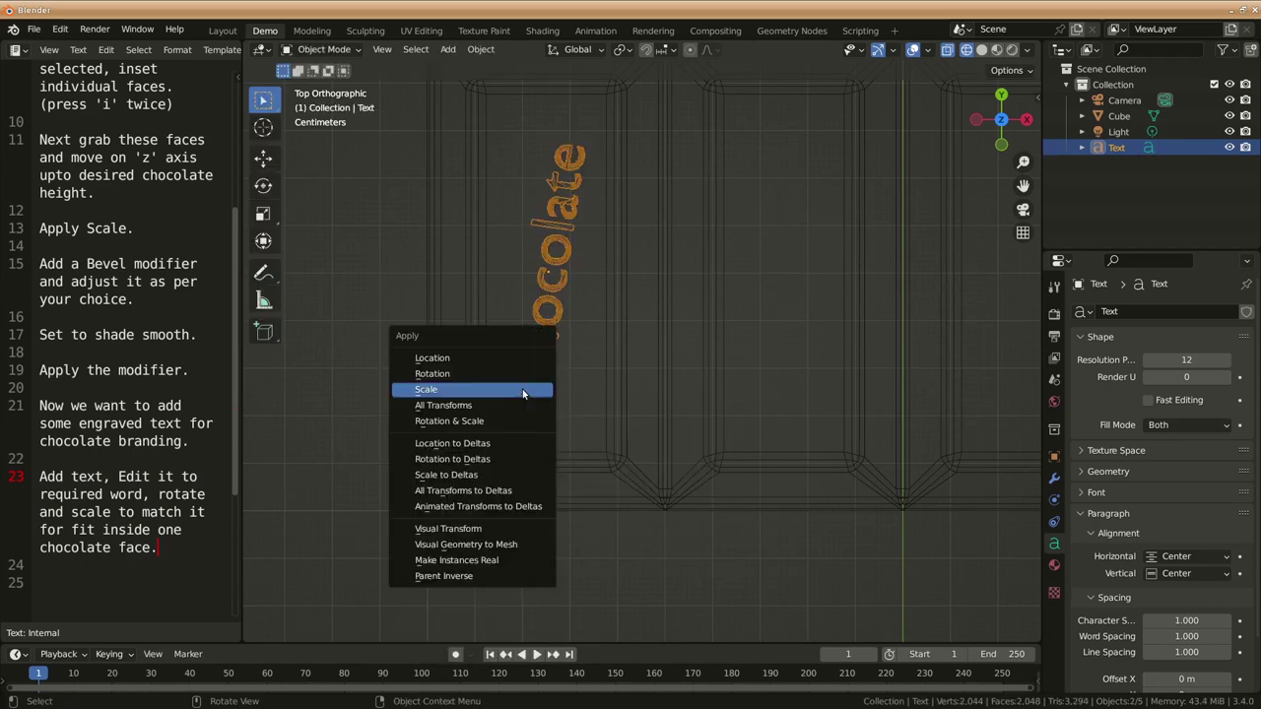
click(524, 389)
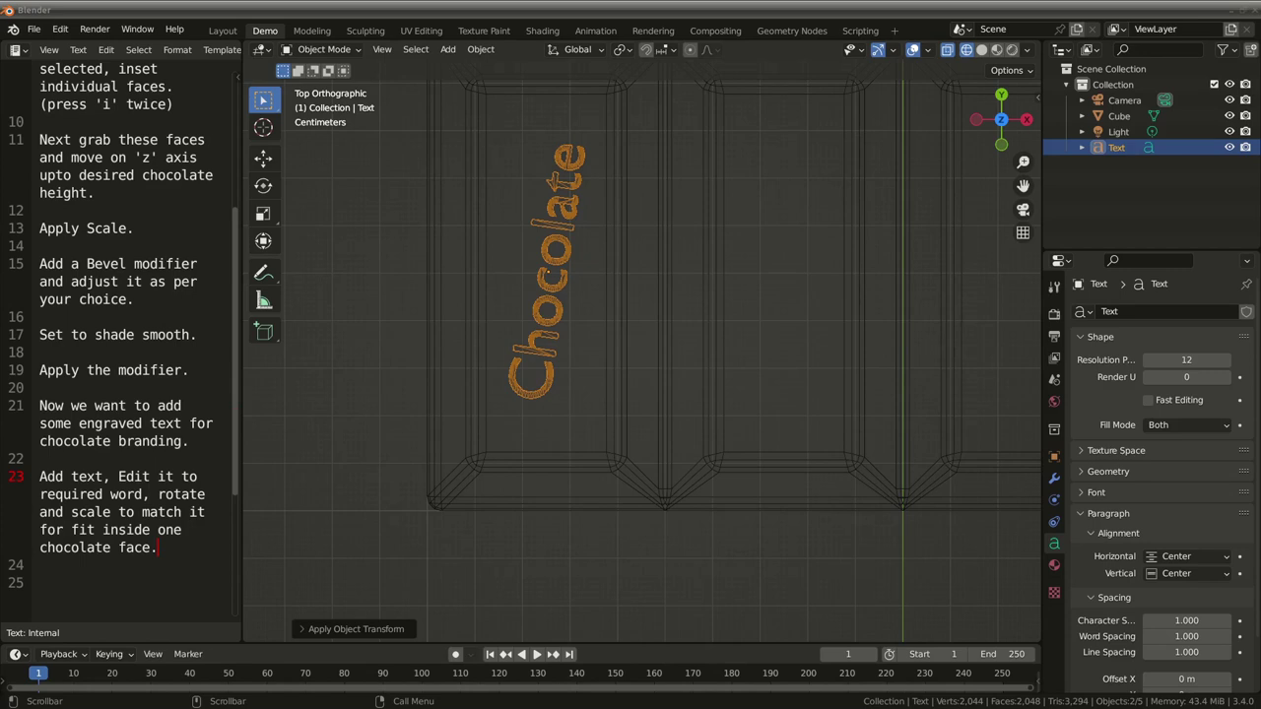
text(Convert text to mesh.)
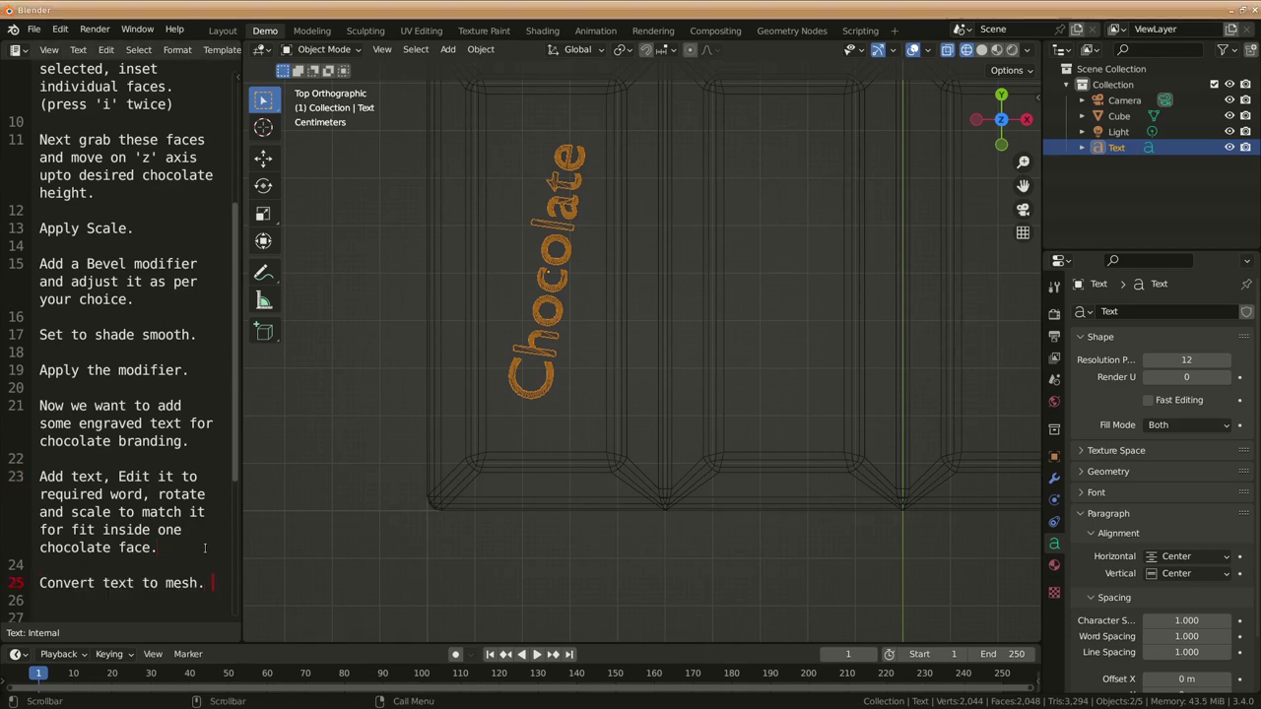
Step: Convert the Chocolate text to a mesh and extrude its letters about 0.032 m along Z
mouse_move(521, 510)
middle_down()
mouse_move(491, 444)
mouse_move(488, 230)
middle_up()
right_click(473, 205)
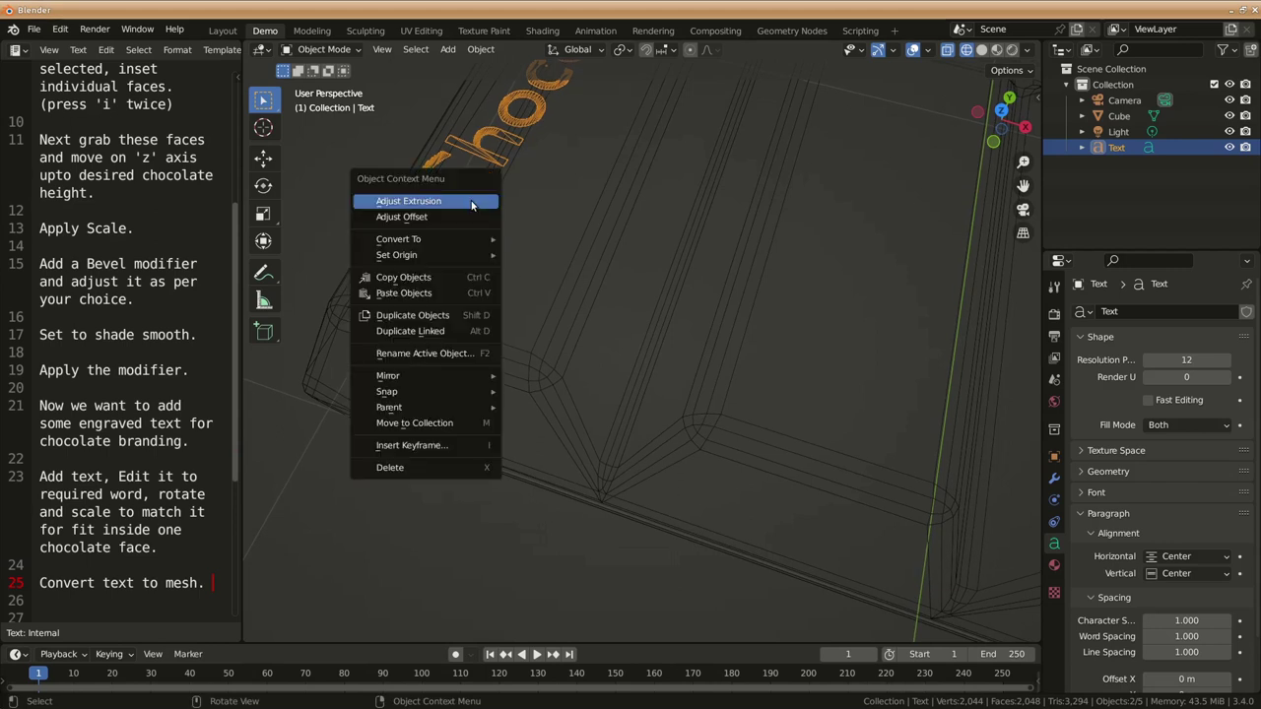
click(529, 257)
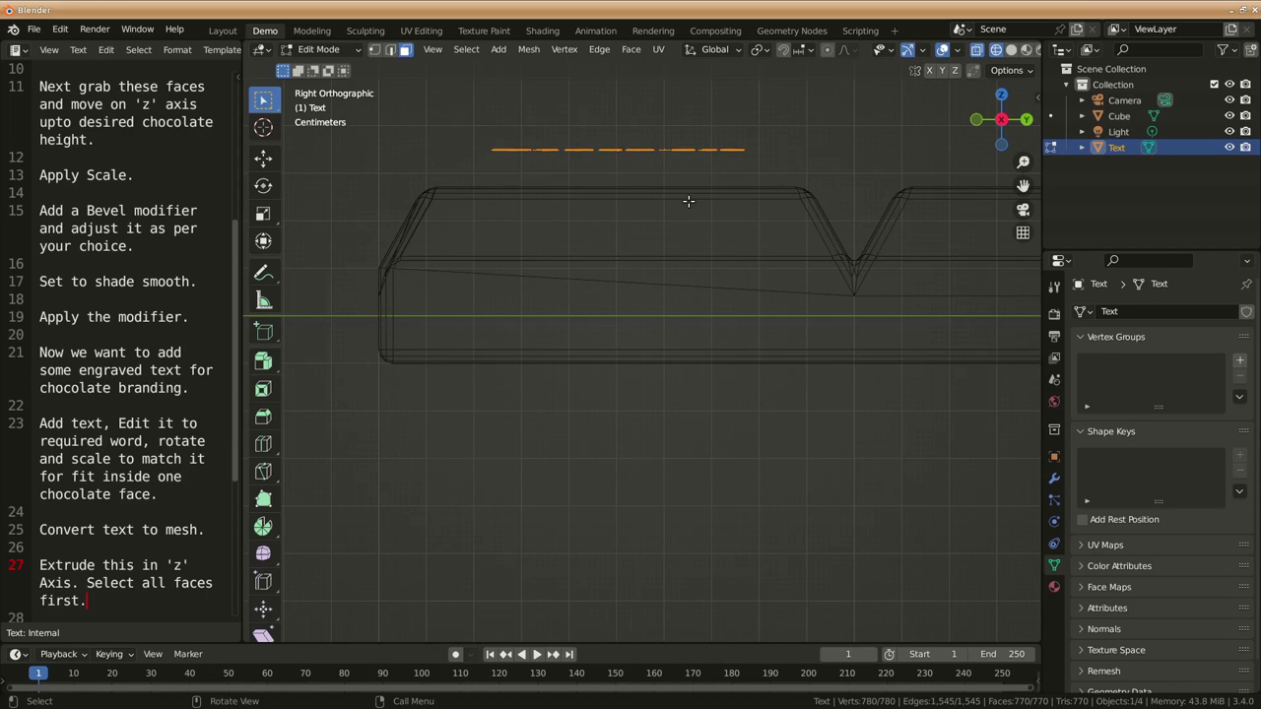
key(e)
key(z)
click(693, 159)
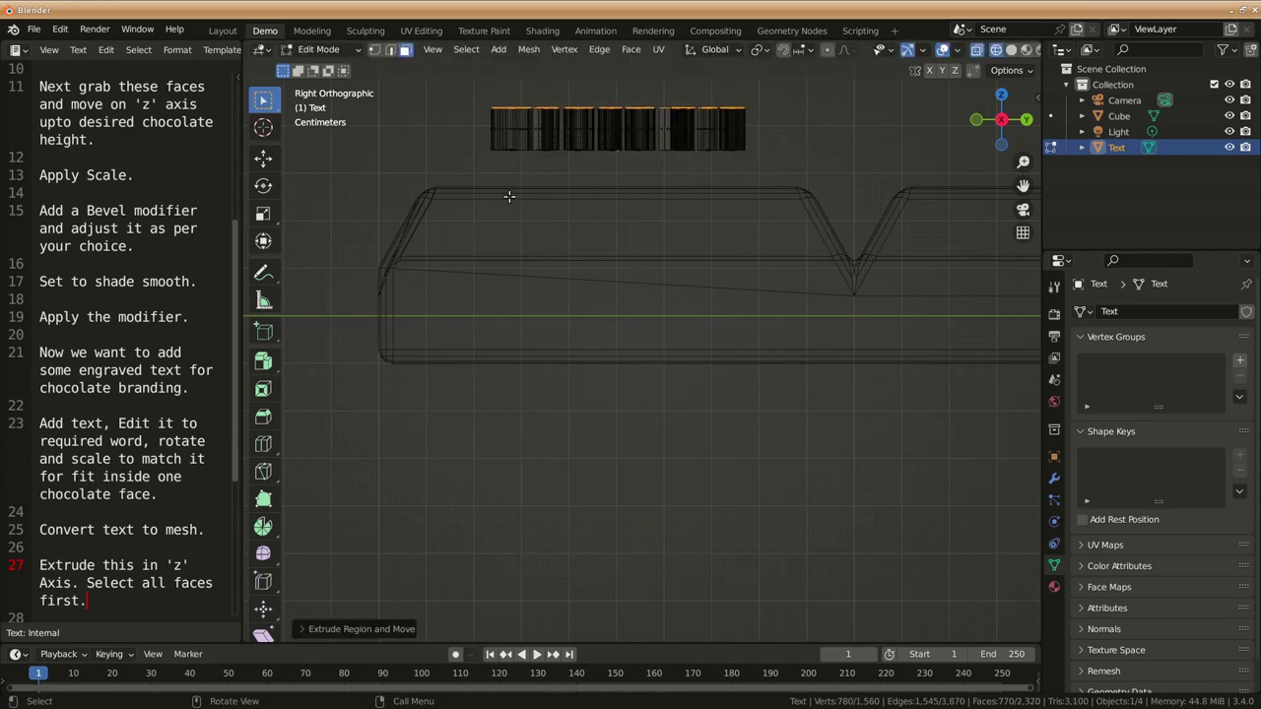
middle_drag(510, 197, 635, 328)
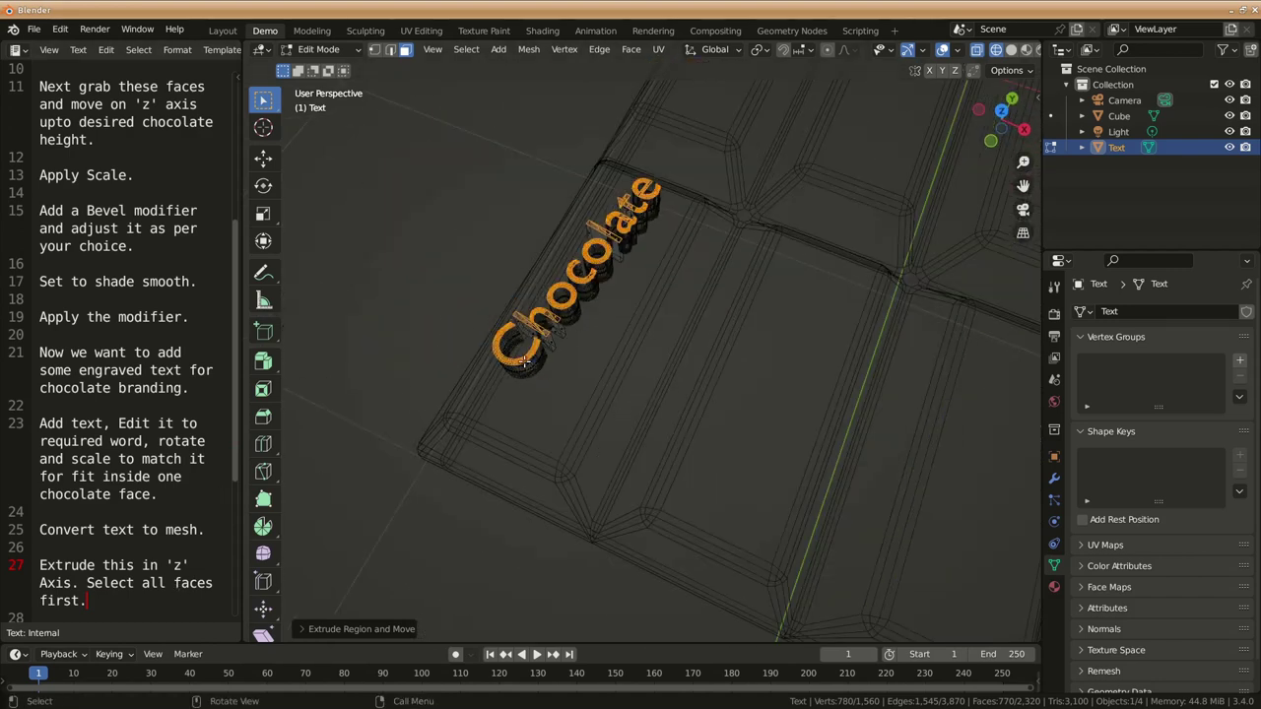
Step: Apply the letter mesh's rotation and scale in Object Mode
key(Tab)
key(ctrl+a)
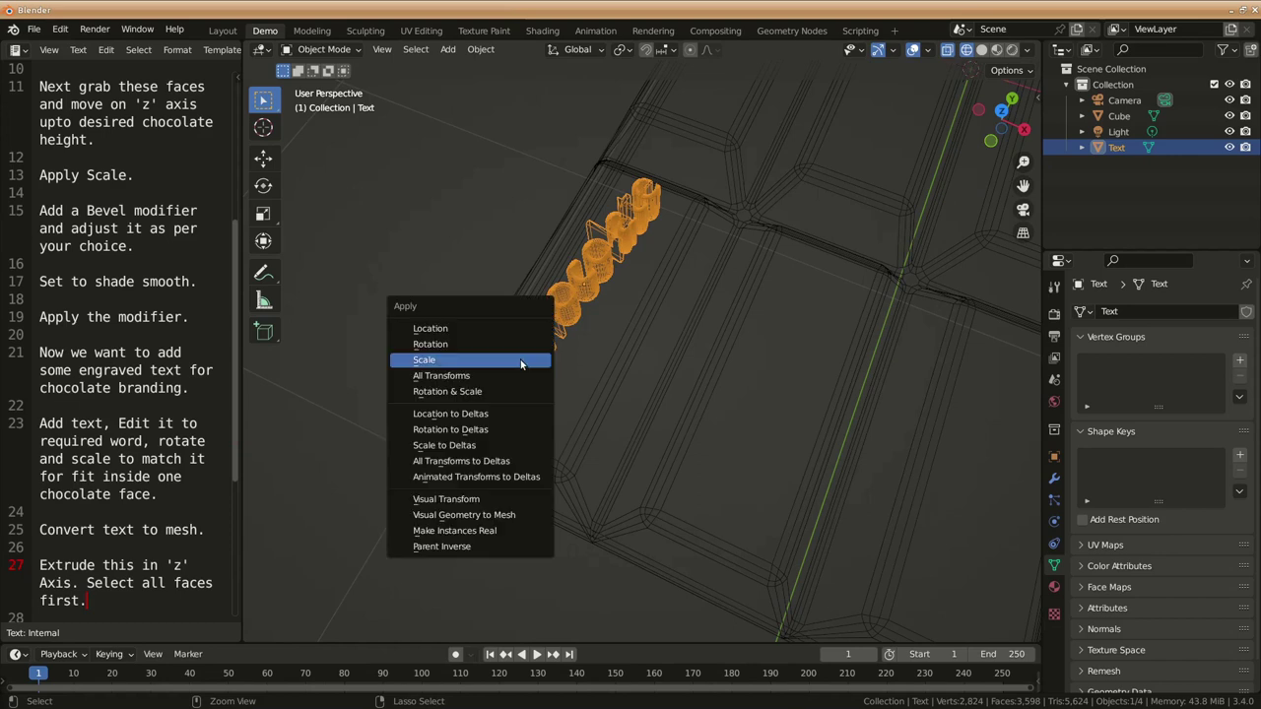
click(520, 392)
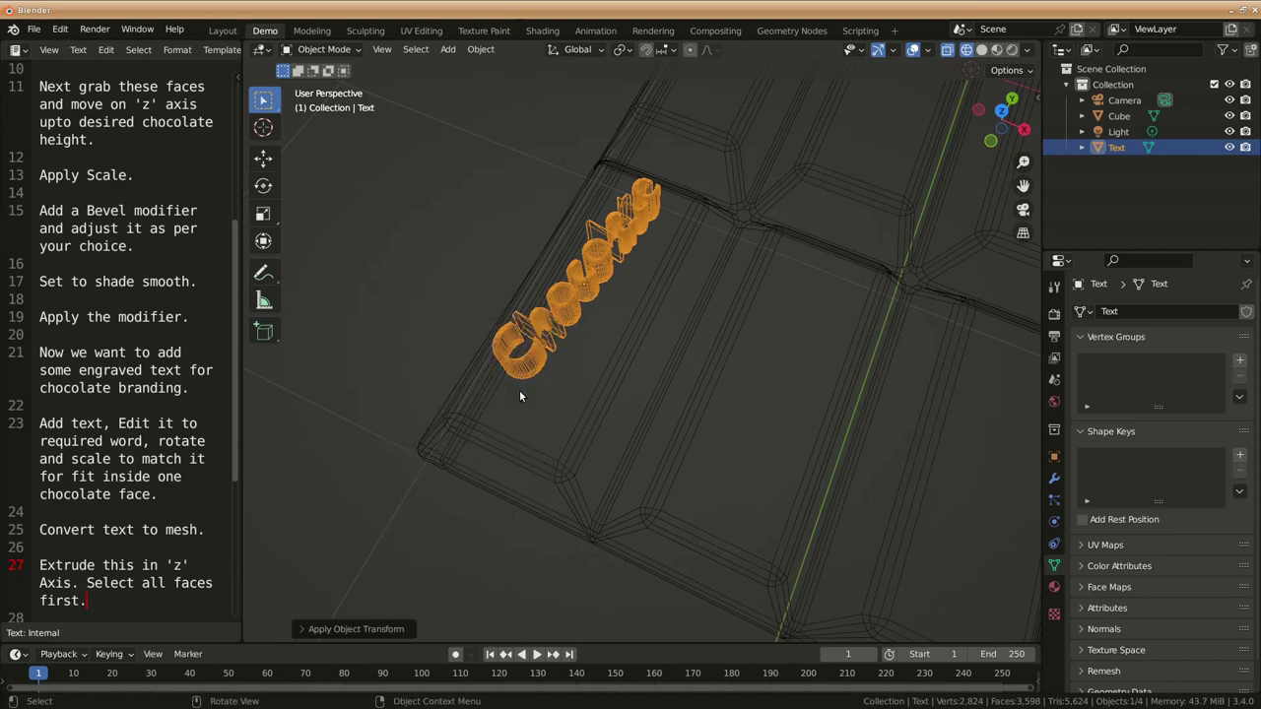
middle_drag(519, 391, 607, 311)
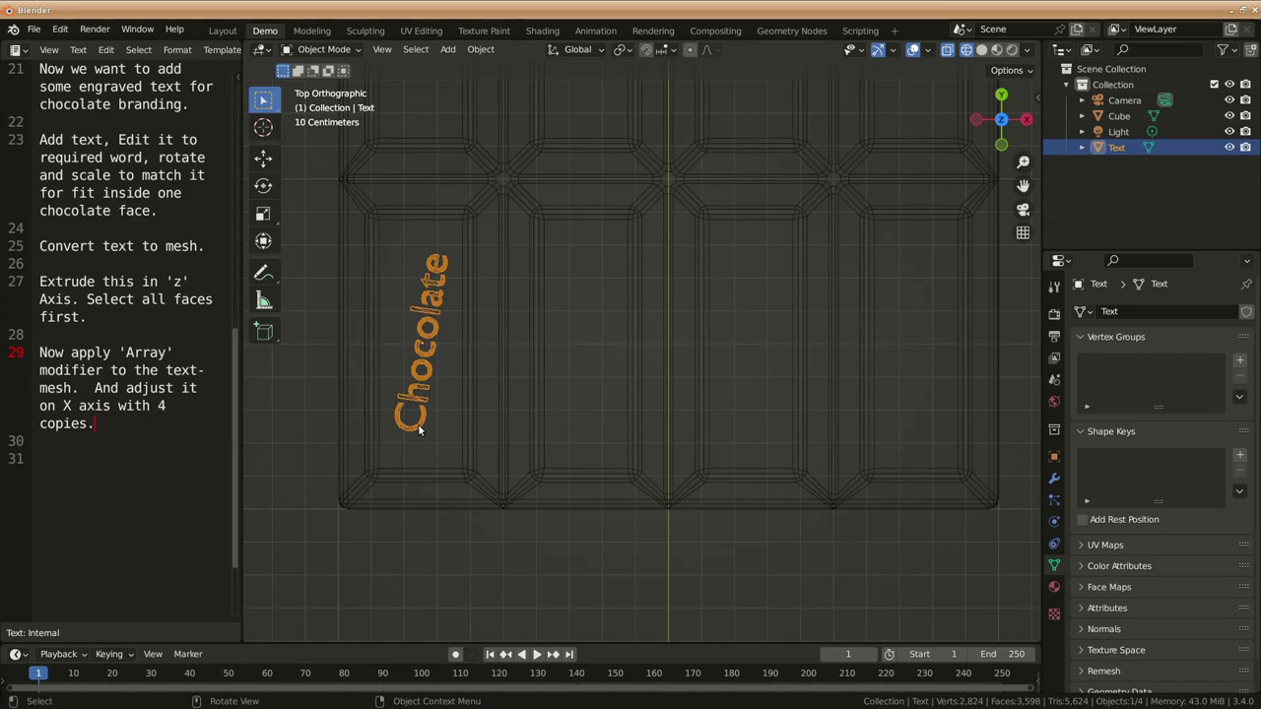
Step: Add an Array modifier with 0.499 m constant X offset and Count 4
click(1055, 480)
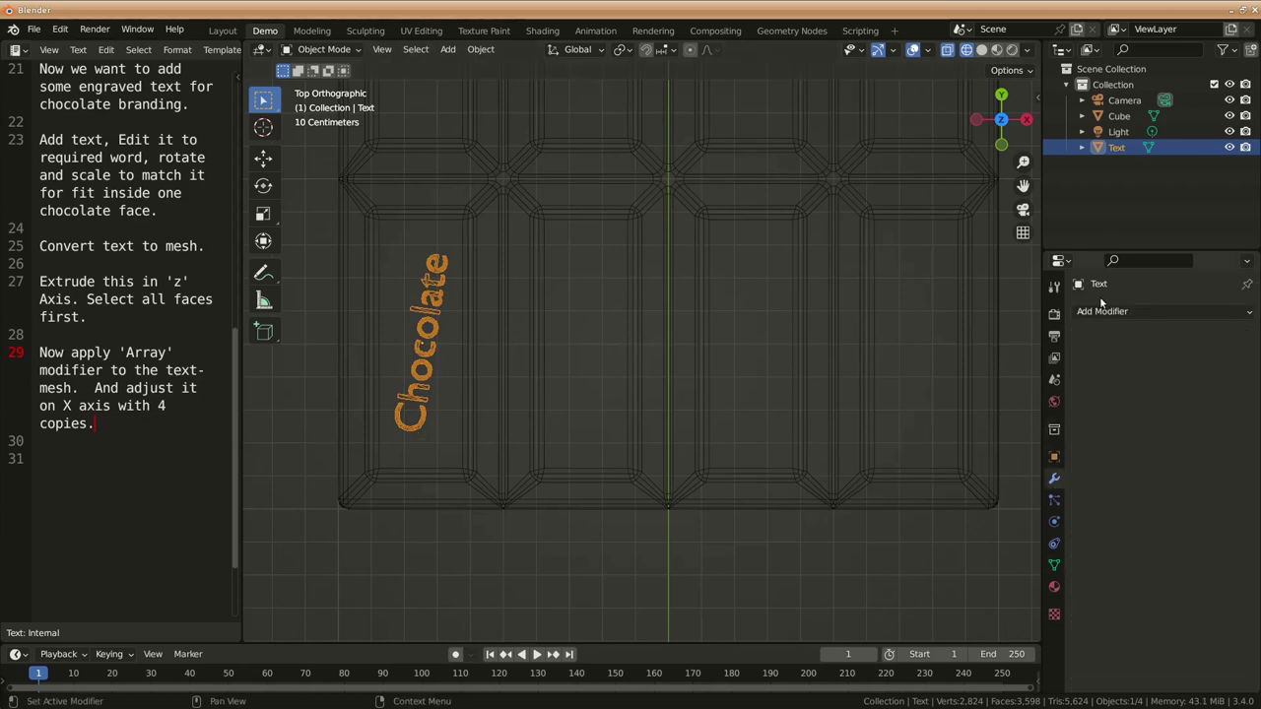
click(1104, 313)
click(906, 357)
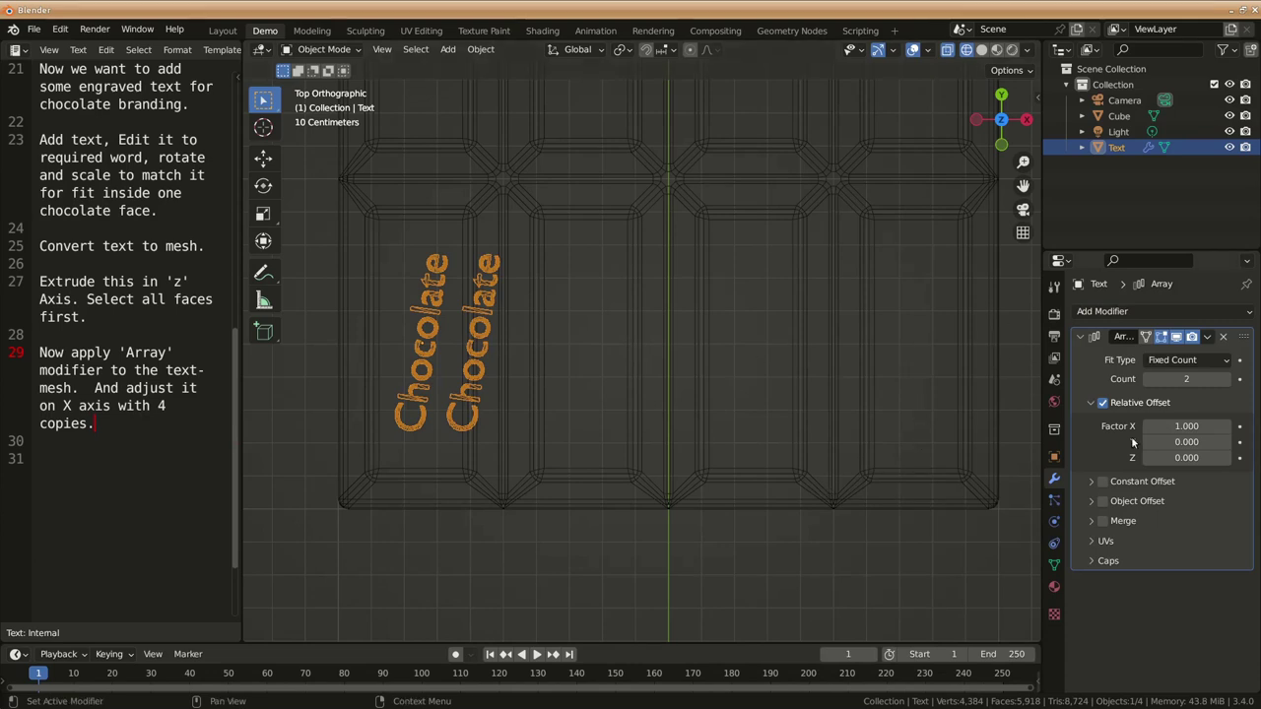
click(1103, 403)
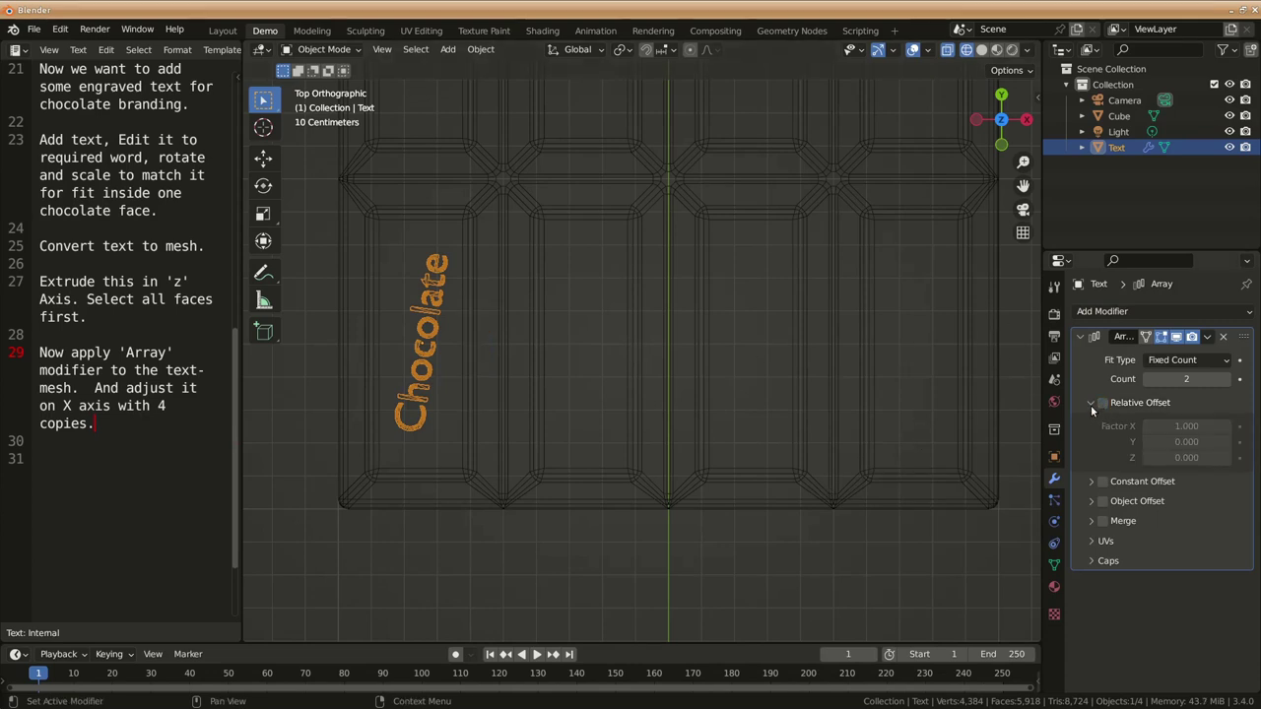
click(1092, 404)
click(1092, 423)
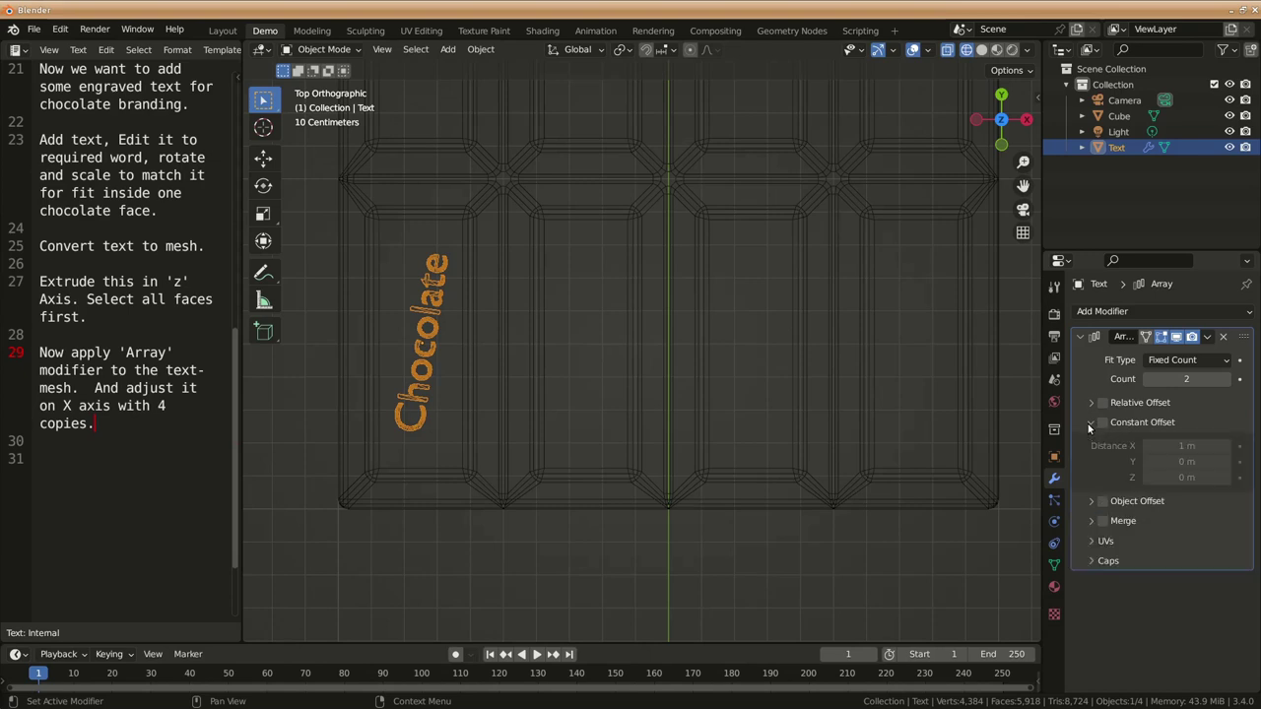
click(1103, 423)
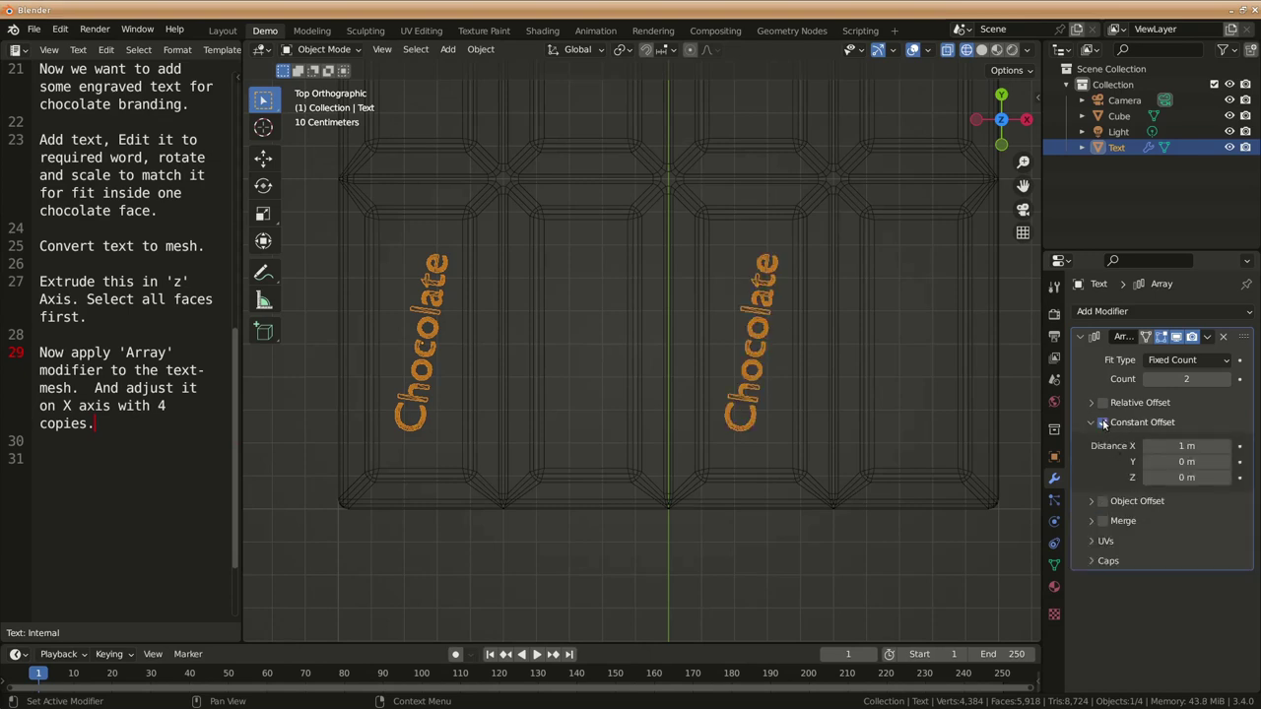
mouse_move(1186, 441)
mouse_down()
mouse_move(1153, 446)
mouse_move(1185, 446)
mouse_up()
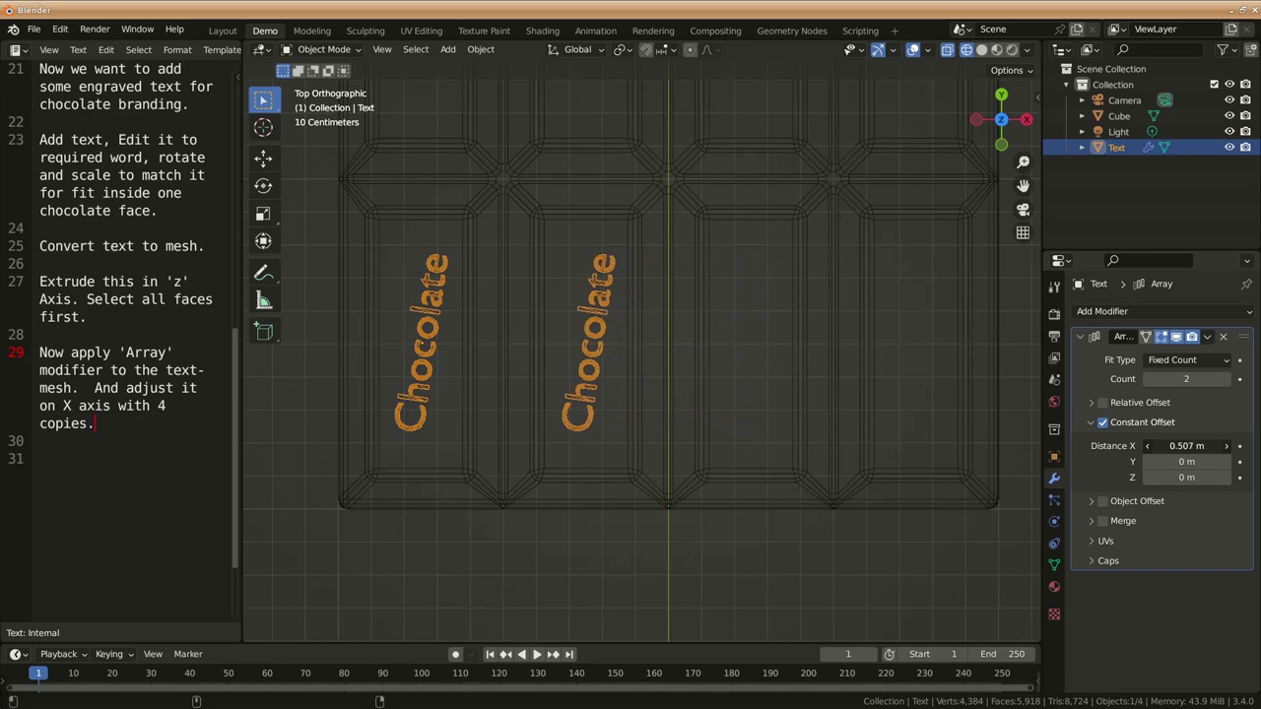
click(1227, 380)
click(1228, 380)
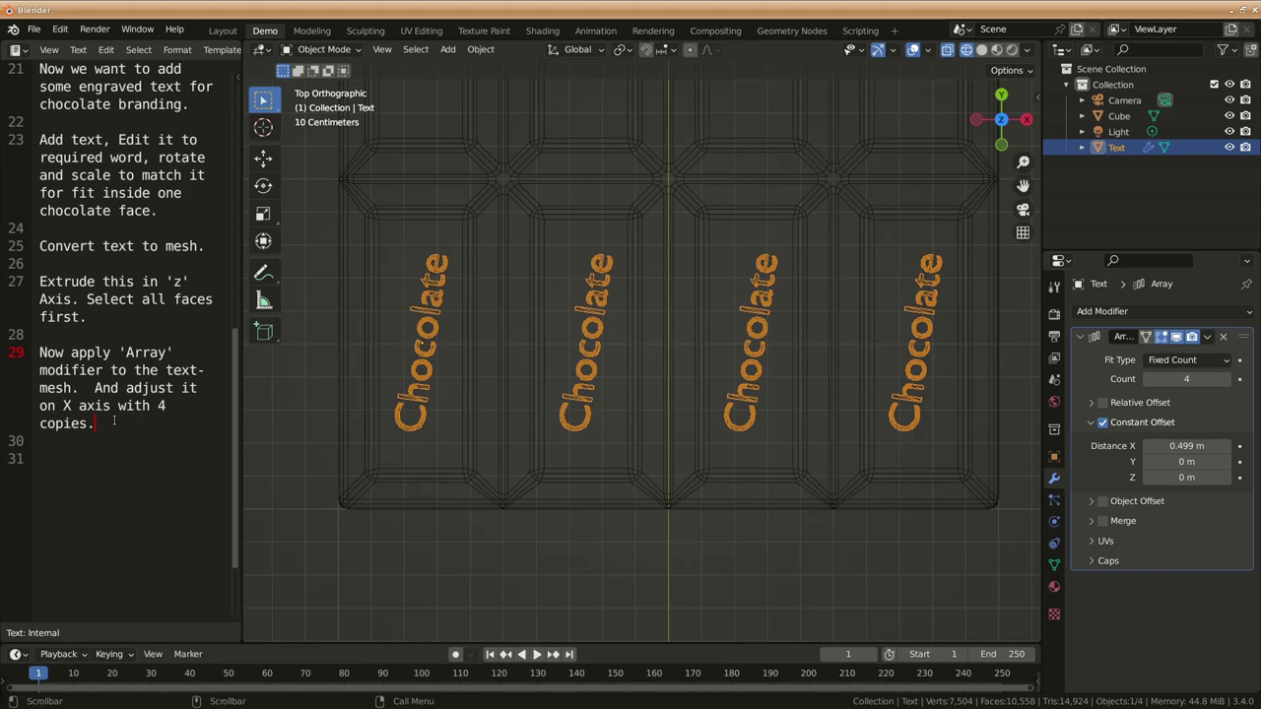
Step: Paste notes on adjusting the offset axis and adding a second array
text(Depending upon your orientation you will need to adjust it on 'Constant' Axis of either X or Y)
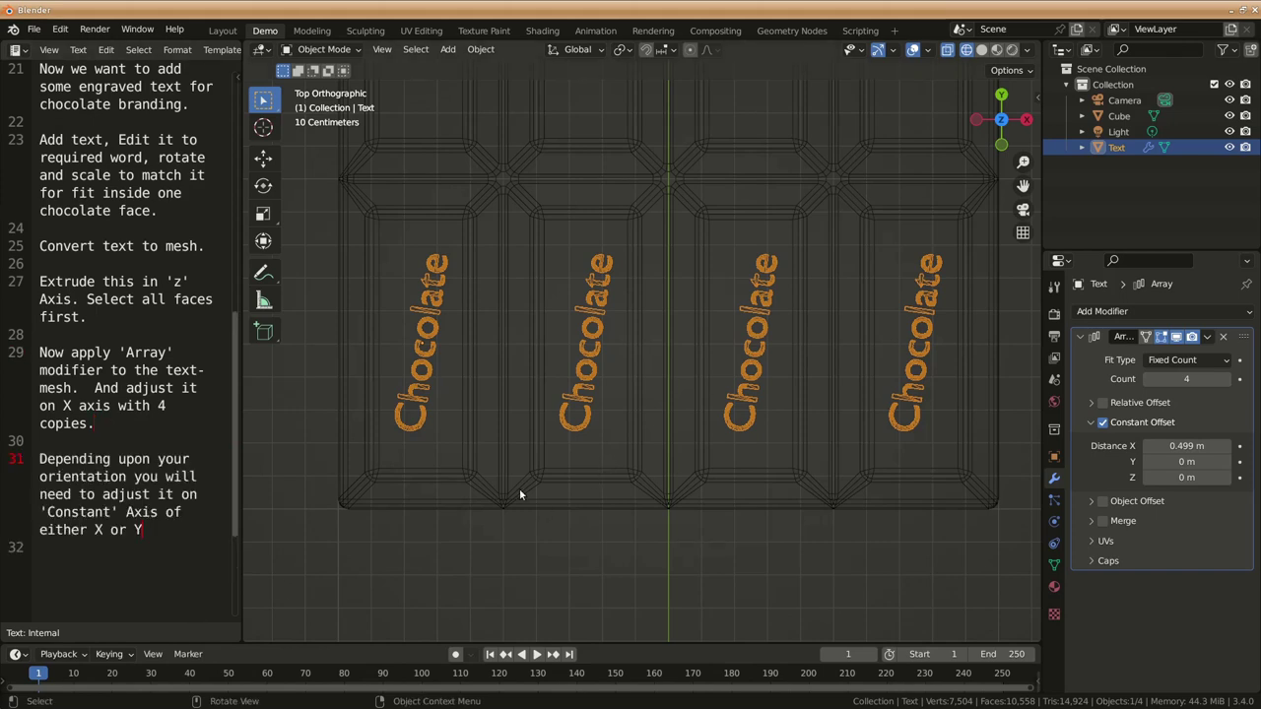
key(Return)
key(Return)
text(Now add another 'Array' modifier for 'Y' Axis. You can duplicate the existing also.)
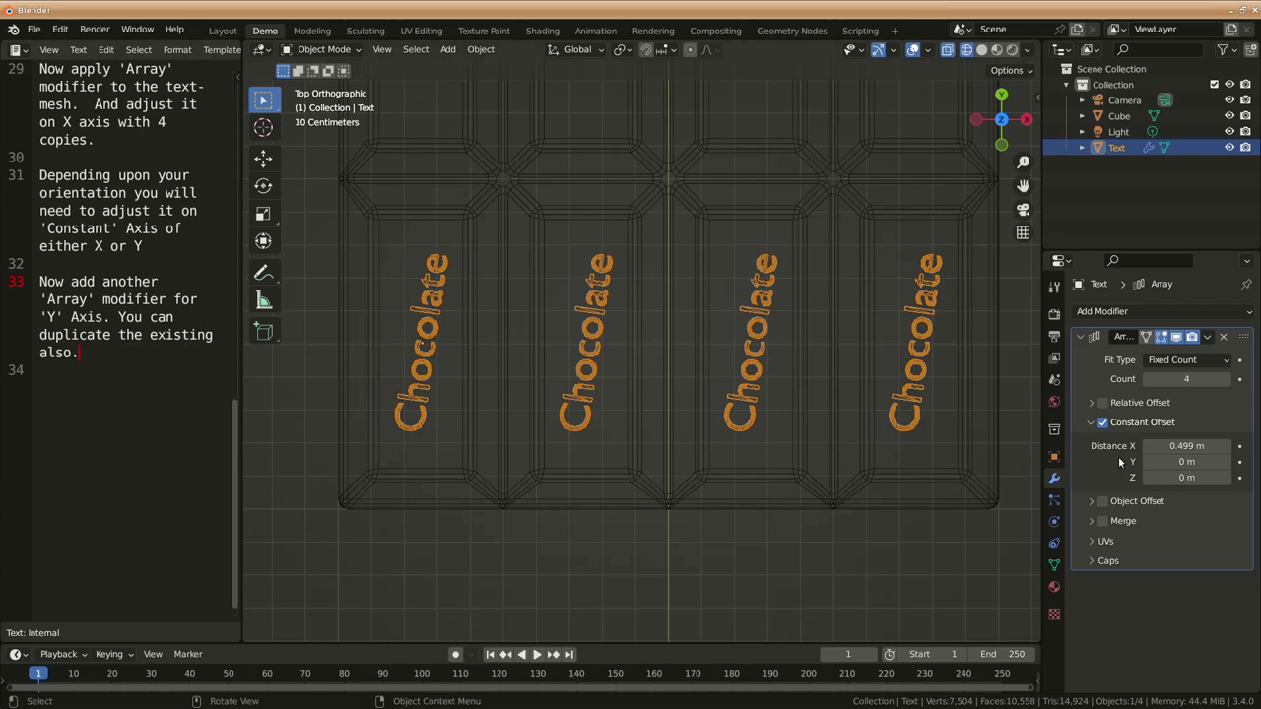
Step: Duplicate the text's Array modifier and collapse the original array's settings
click(1207, 340)
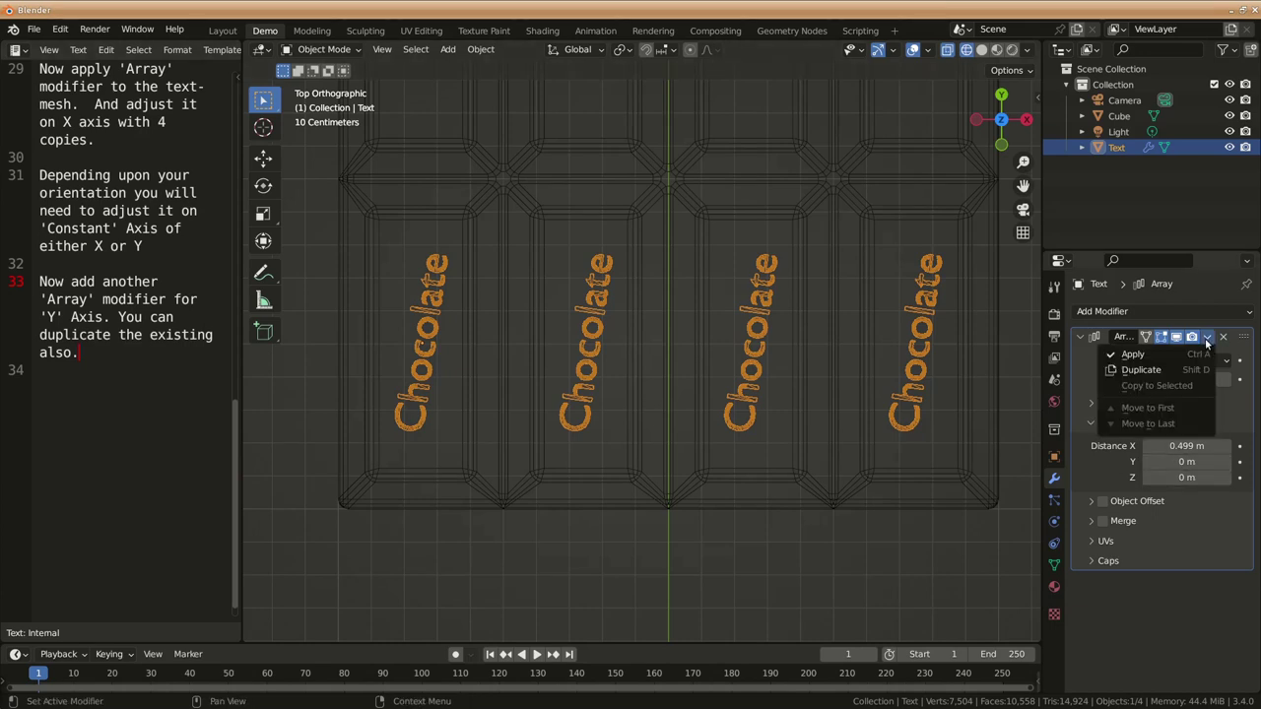
click(1178, 380)
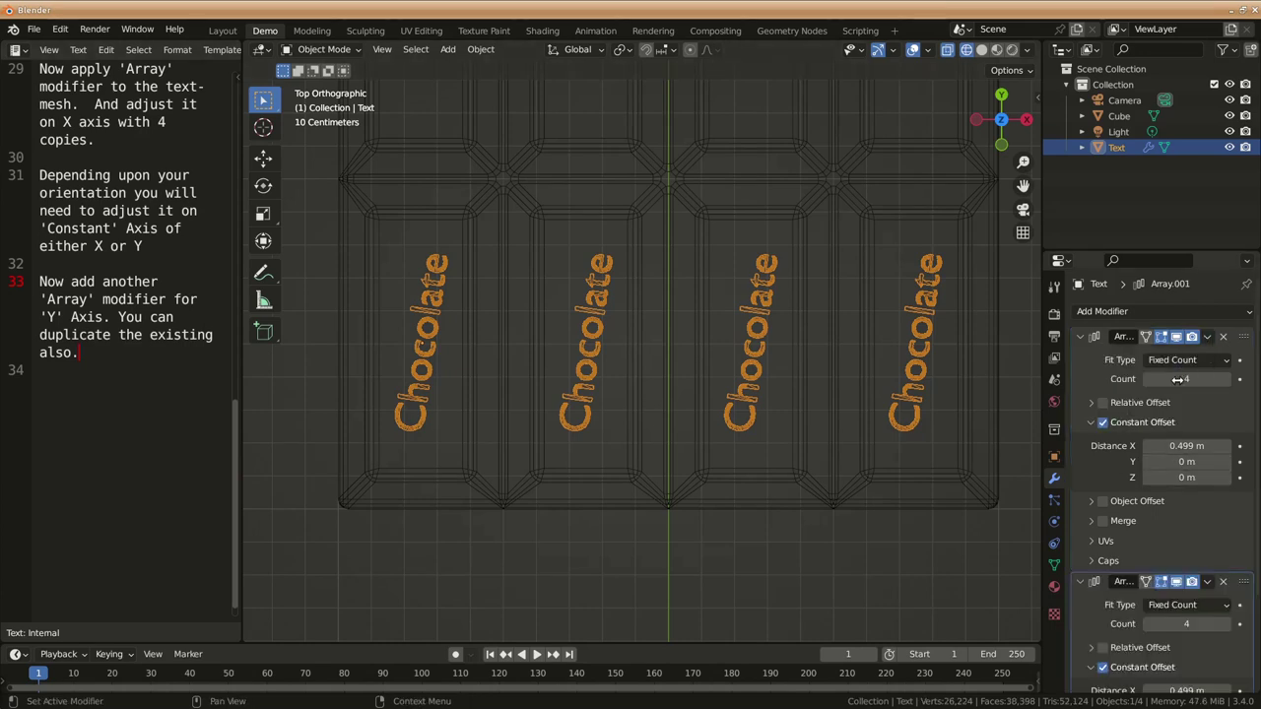
click(1080, 337)
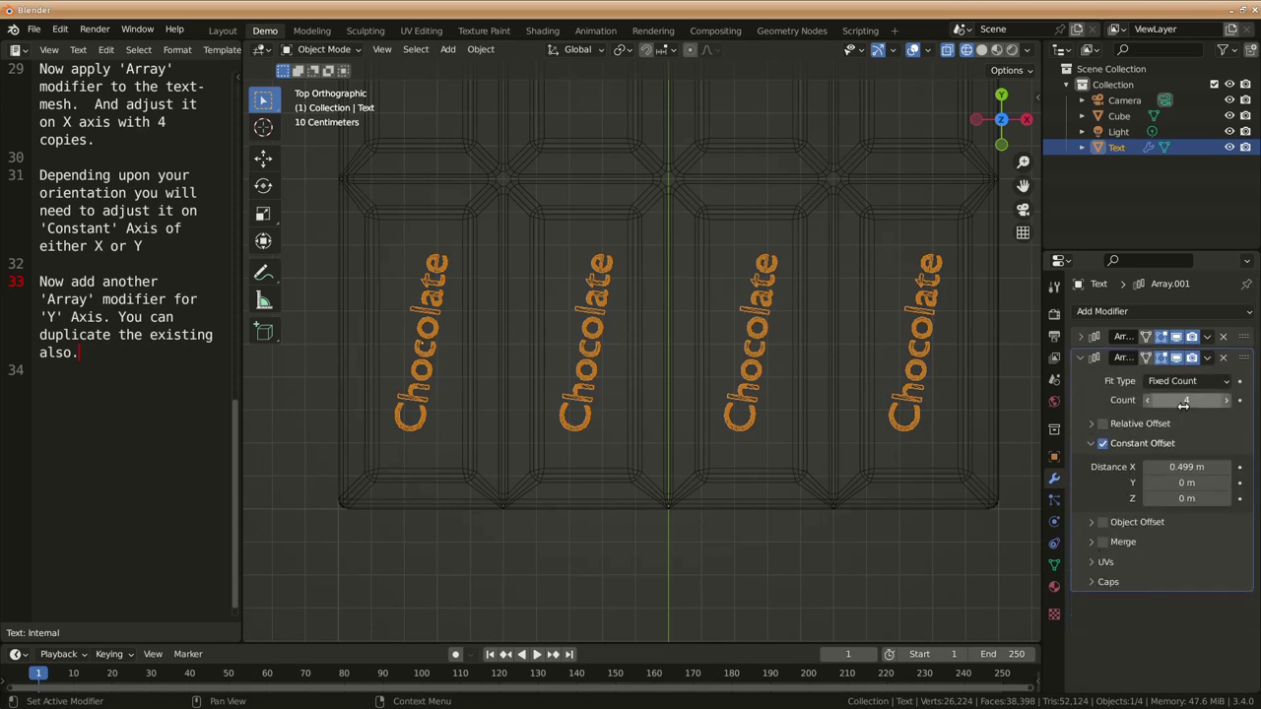
scroll(858, 514, down, 3)
scroll(847, 473, up, 1)
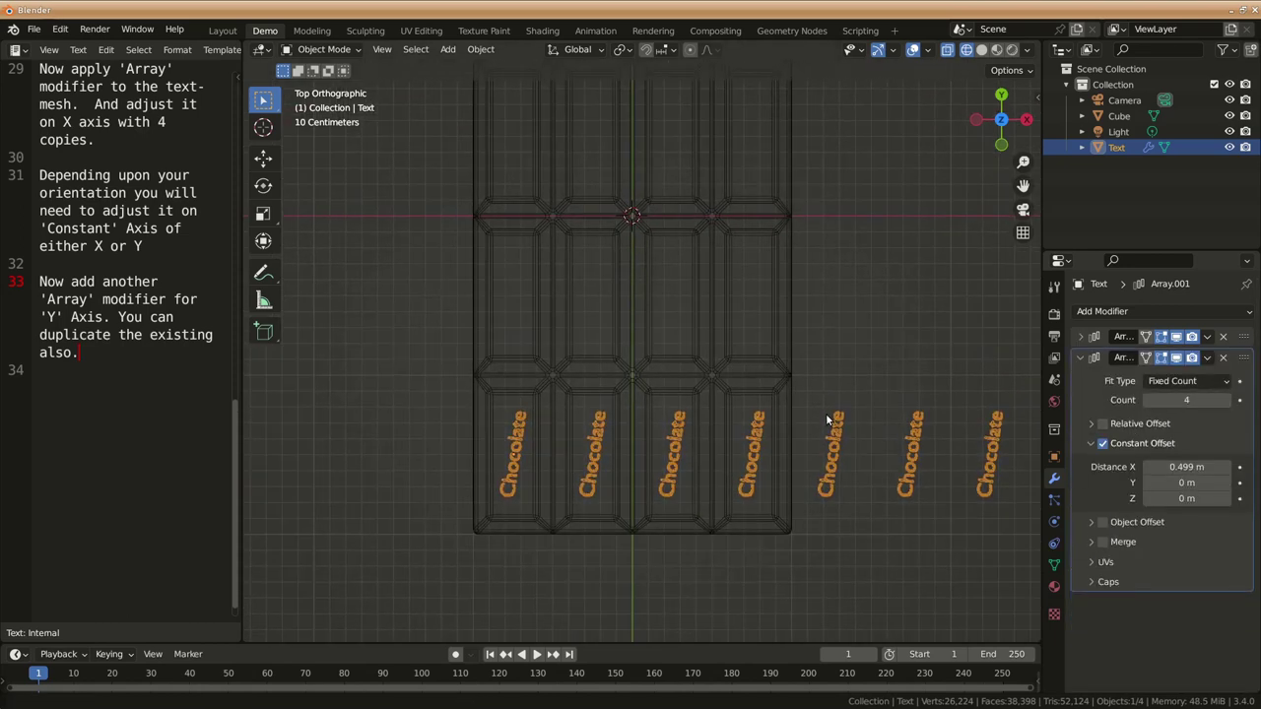
scroll(825, 413, down, 3)
shift+middle_drag(819, 442, 788, 480)
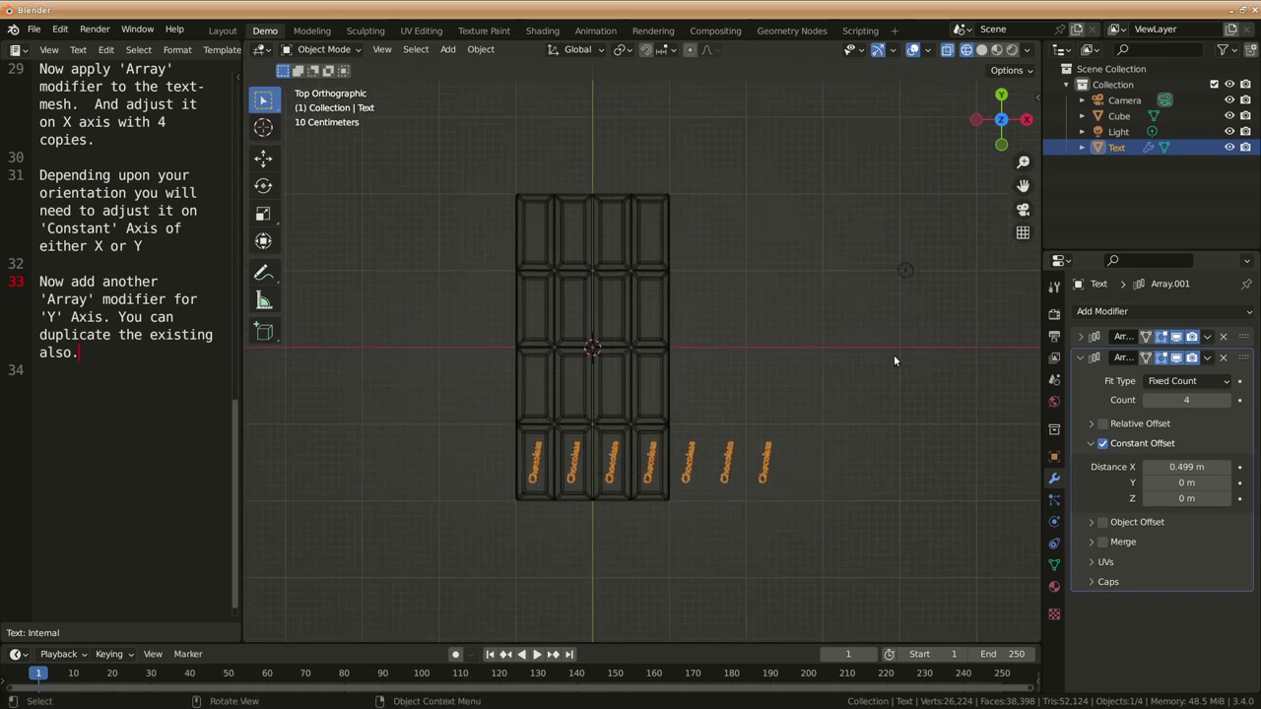
Step: Set the copy's offset to X 0 and Y 1 m, filling a 4×4 Chocolate grid
click(1186, 467)
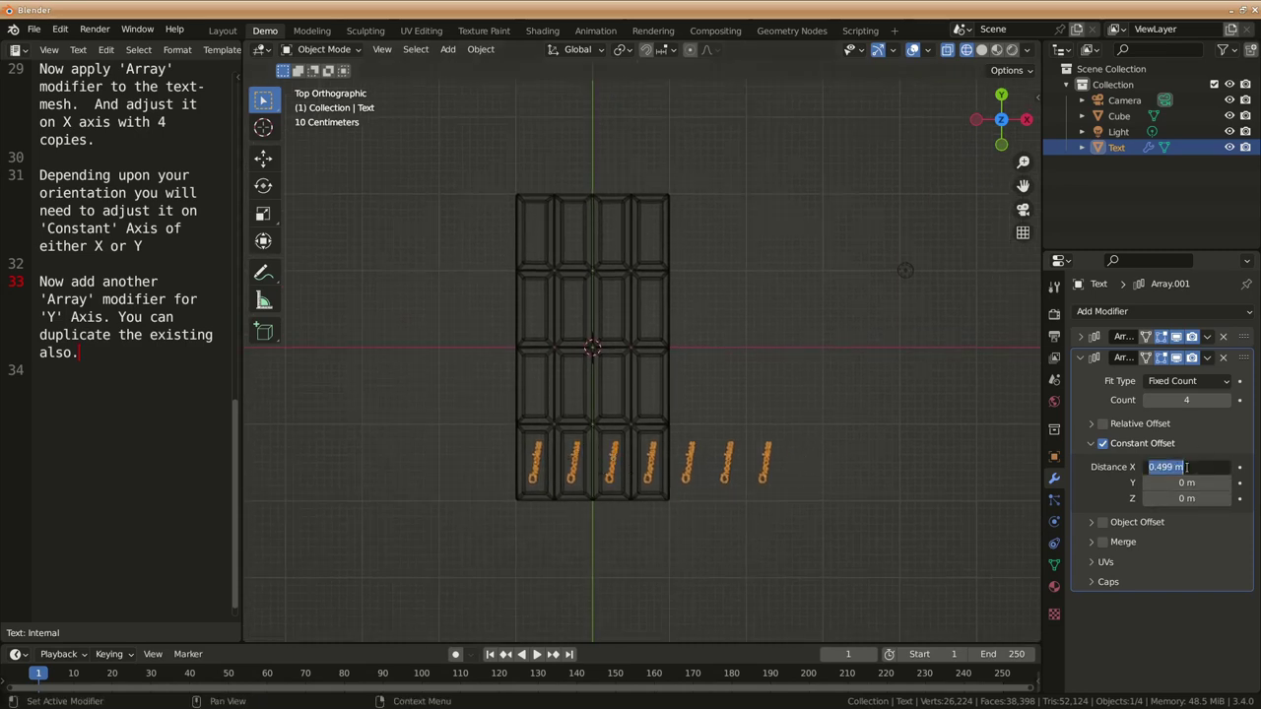
text(0)
key(Return)
click(1188, 483)
text(1)
key(Return)
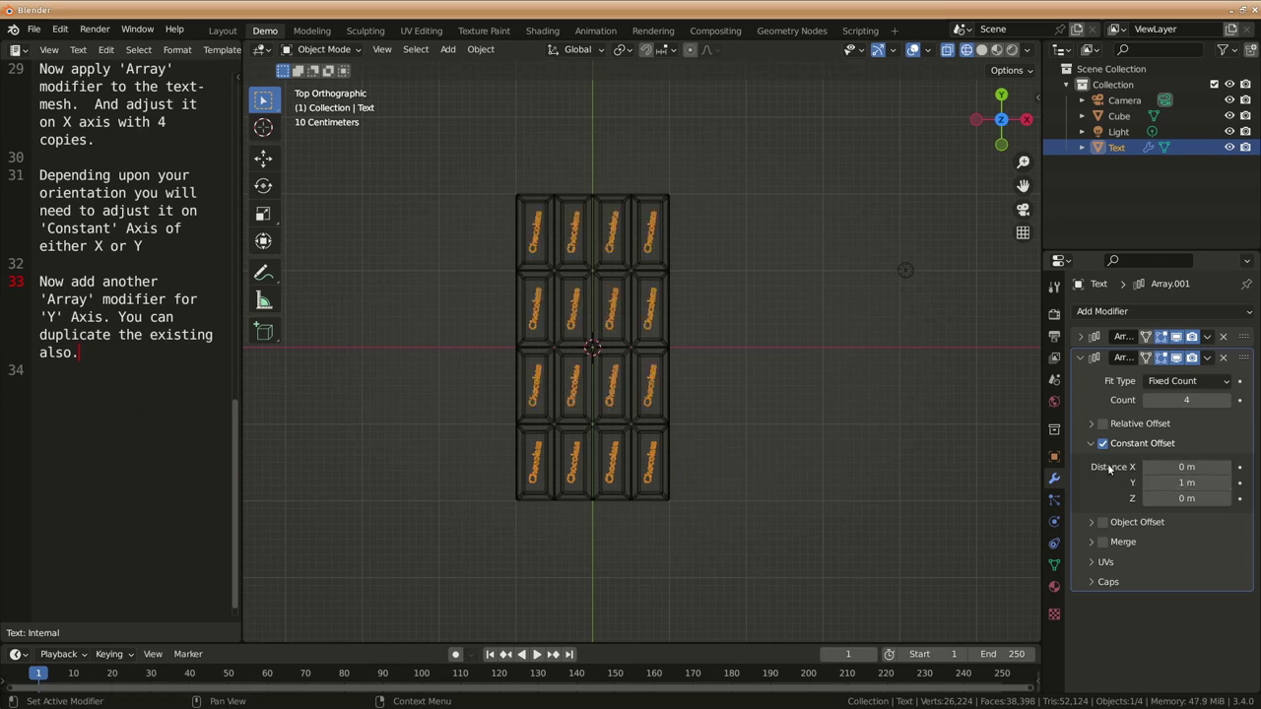
scroll(744, 473, up, 5)
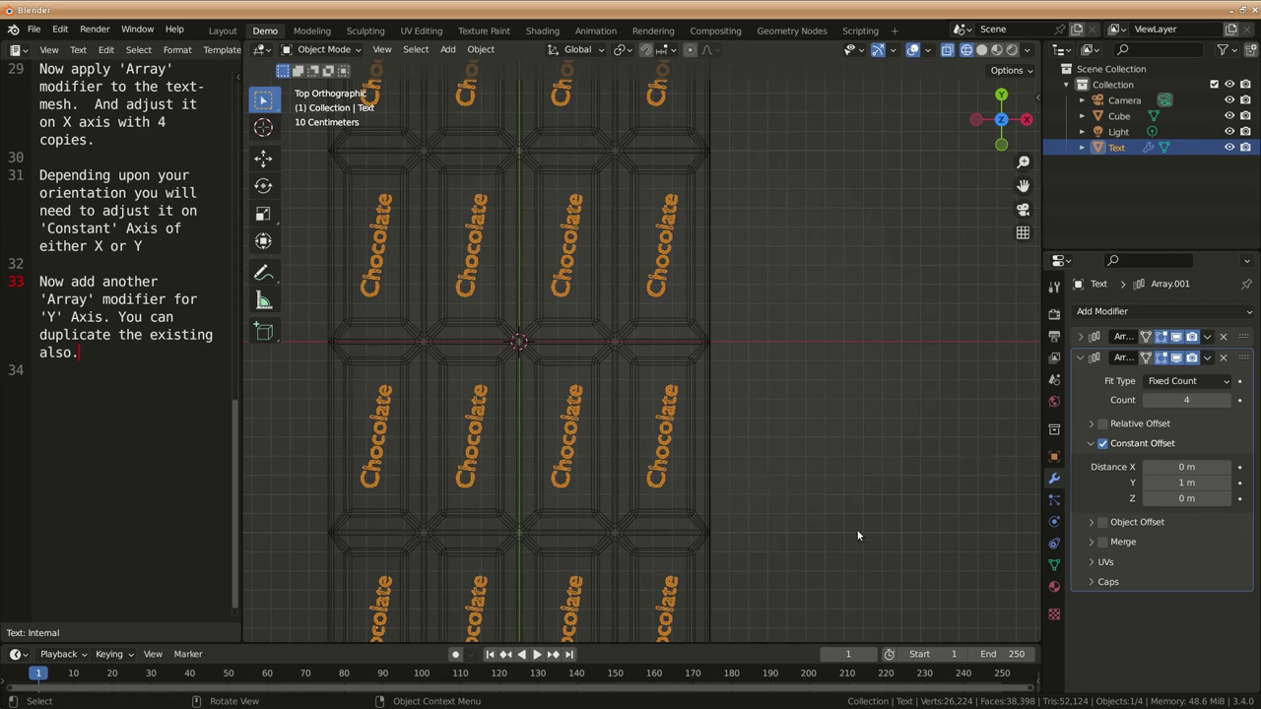
scroll(792, 483, up, 1)
scroll(776, 525, down, 1)
mouse_move(829, 420)
shift+middle_down()
mouse_move(818, 409)
mouse_move(837, 316)
mouse_move(789, 483)
shift+middle_up()
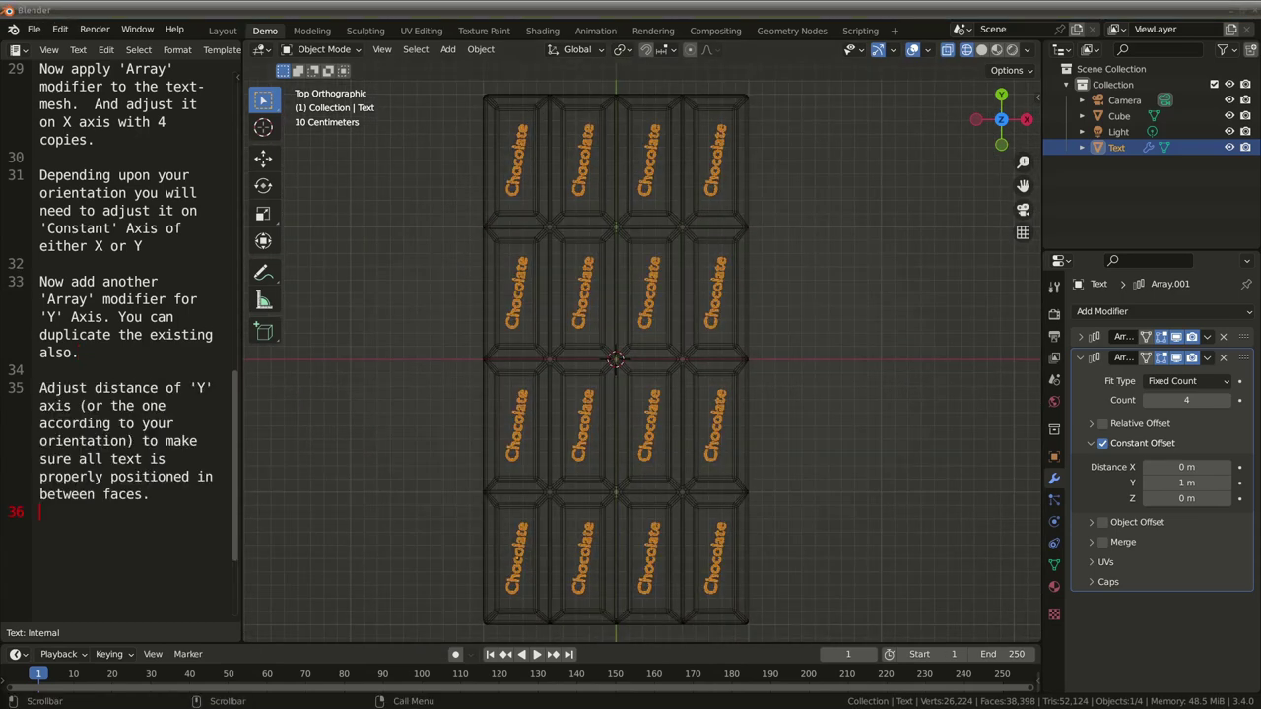
Step: Add the note 'Apply both the modifiers.' on a new line
key(Return)
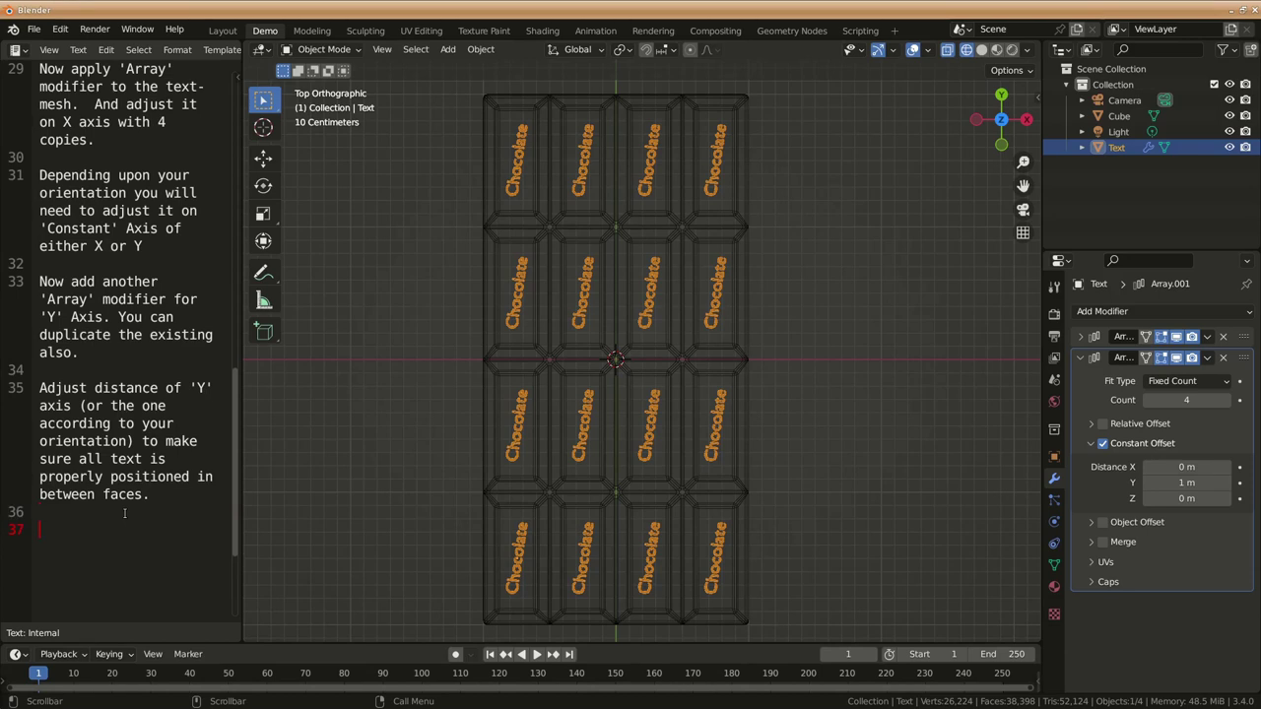
text(Apply both the modifiers.)
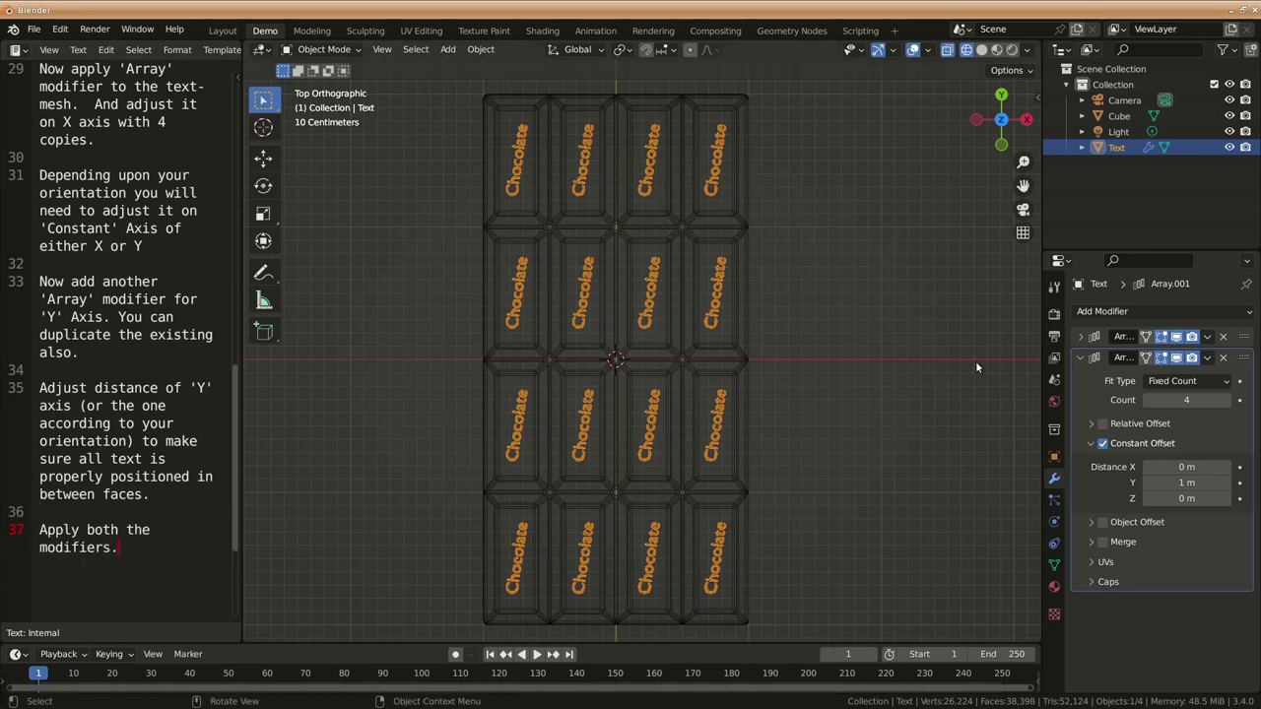
click(1208, 357)
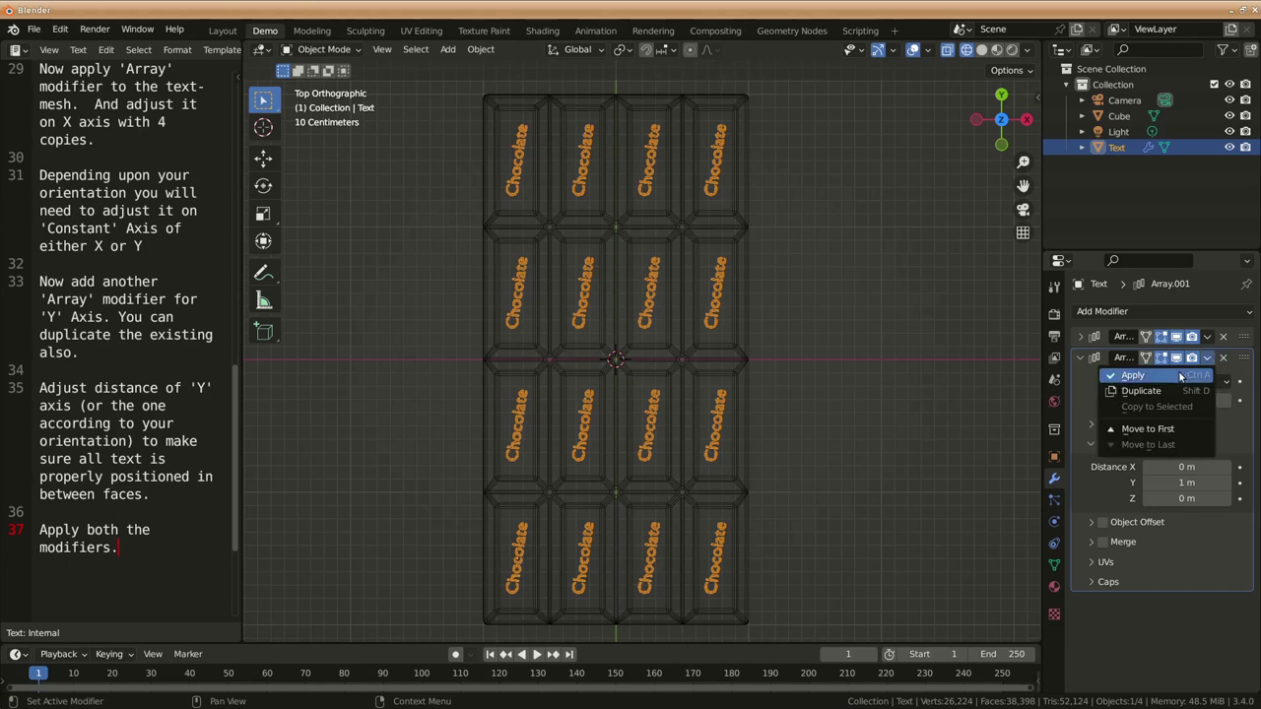
Step: Apply both Array modifiers to the text mesh
click(1202, 375)
click(1208, 337)
click(1133, 354)
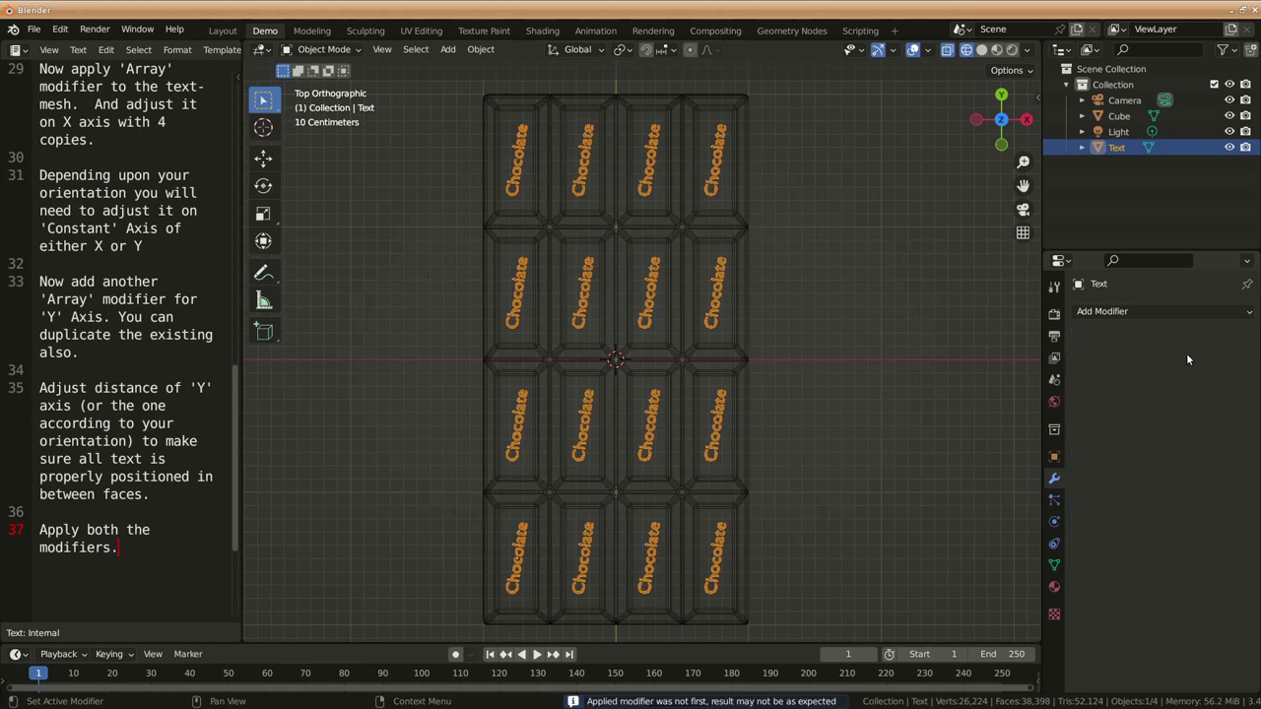
key(Return)
key(Return)
Step: Paste the note about sinking the text and view the bar from side and top
key(KP_3)
scroll(156, 317, down, 6)
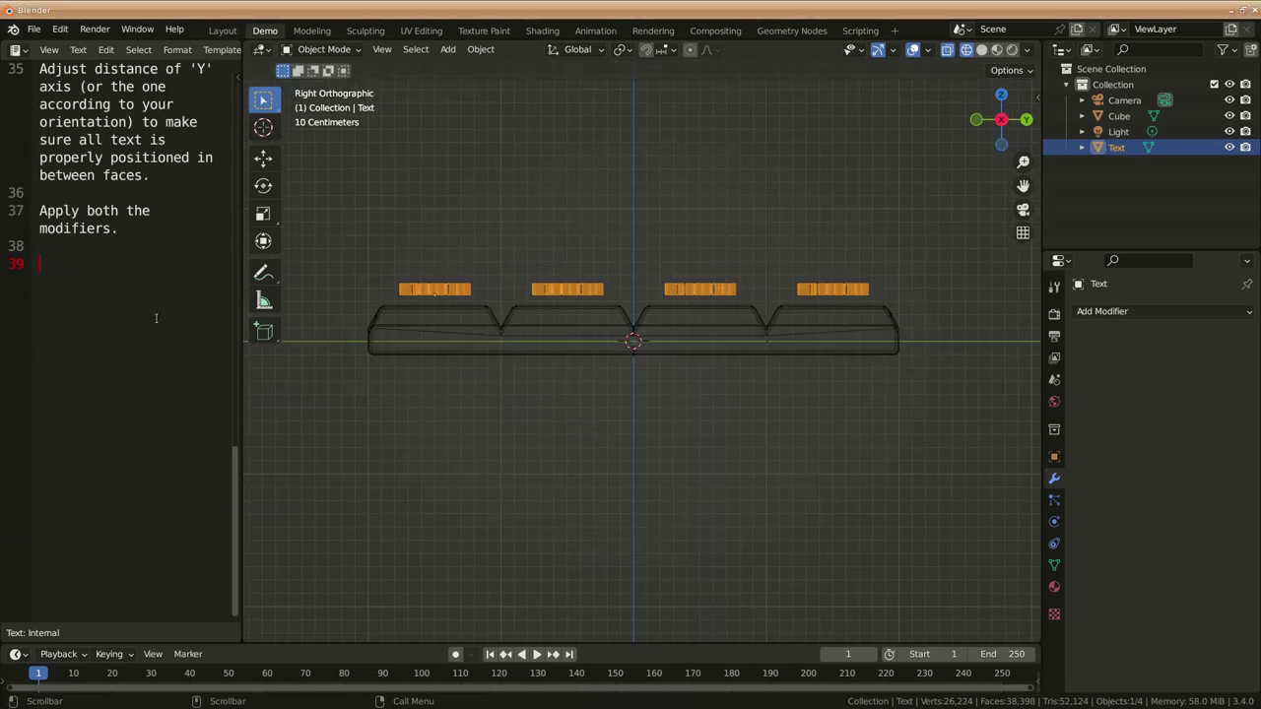
key(ctrl+v)
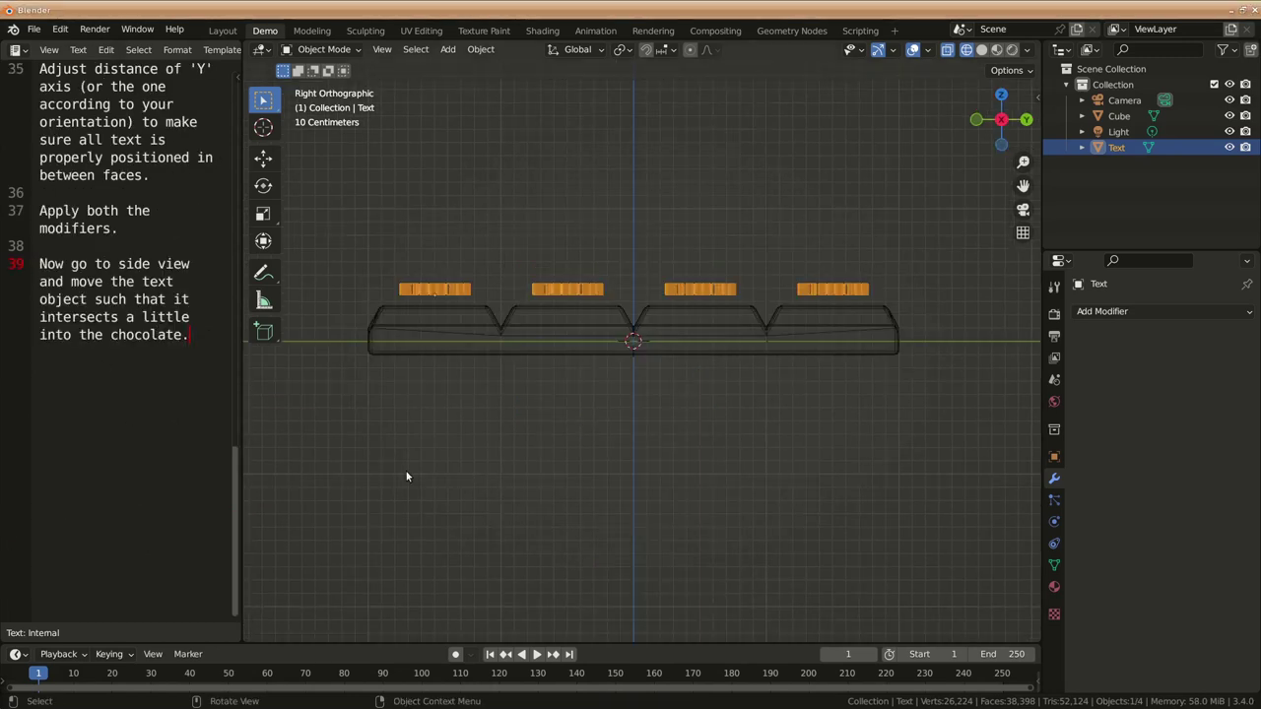
key(KP_7)
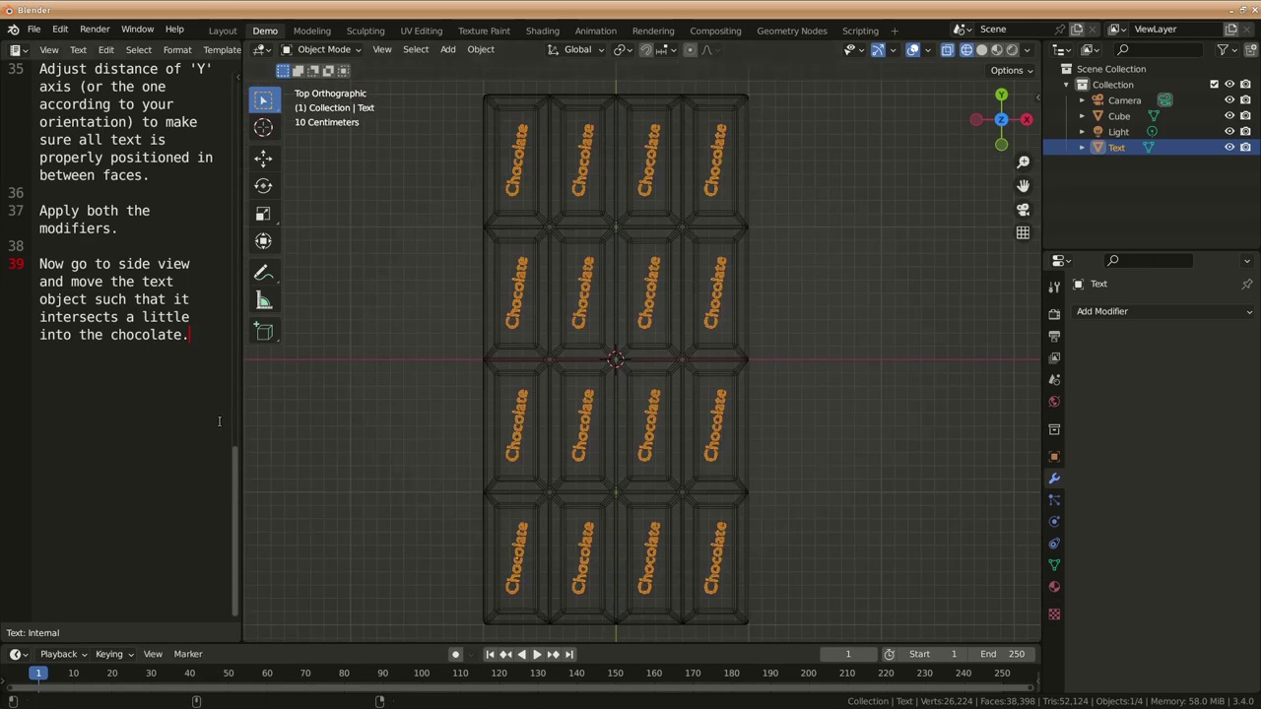
key(KP_3)
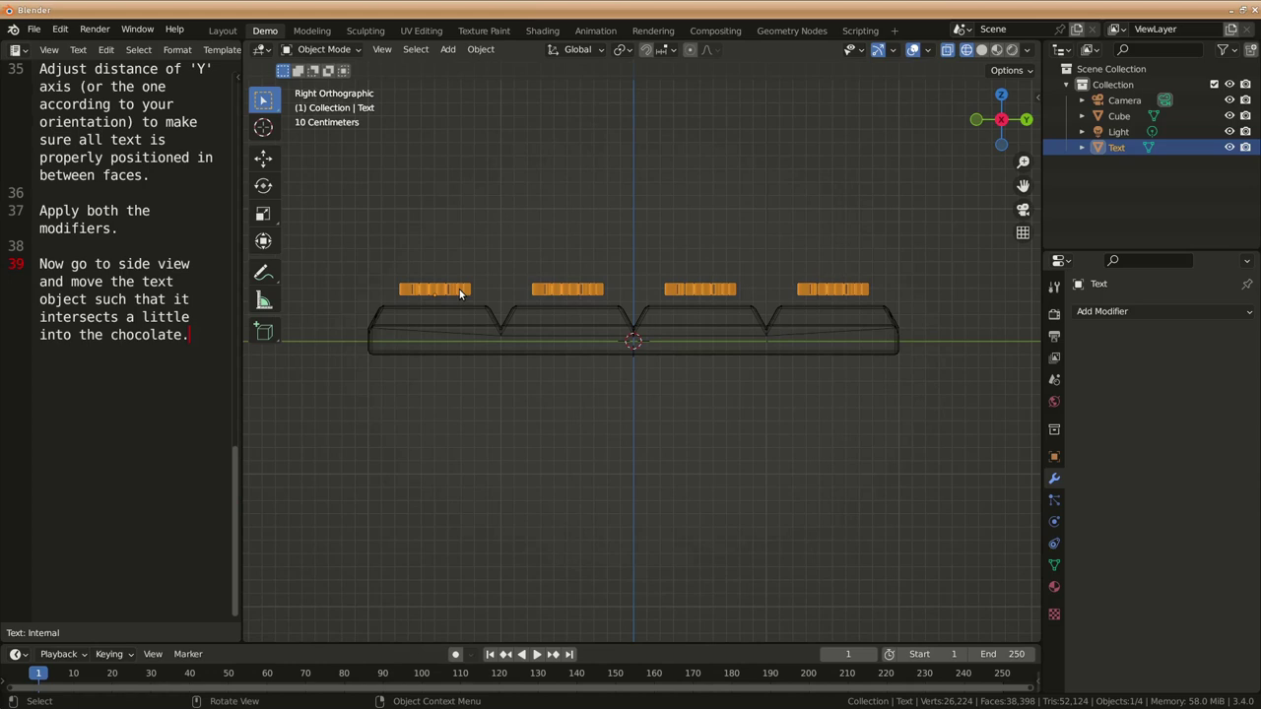
Step: Lower the text along Z in side view until it slightly dips into the bar
key(g)
key(z)
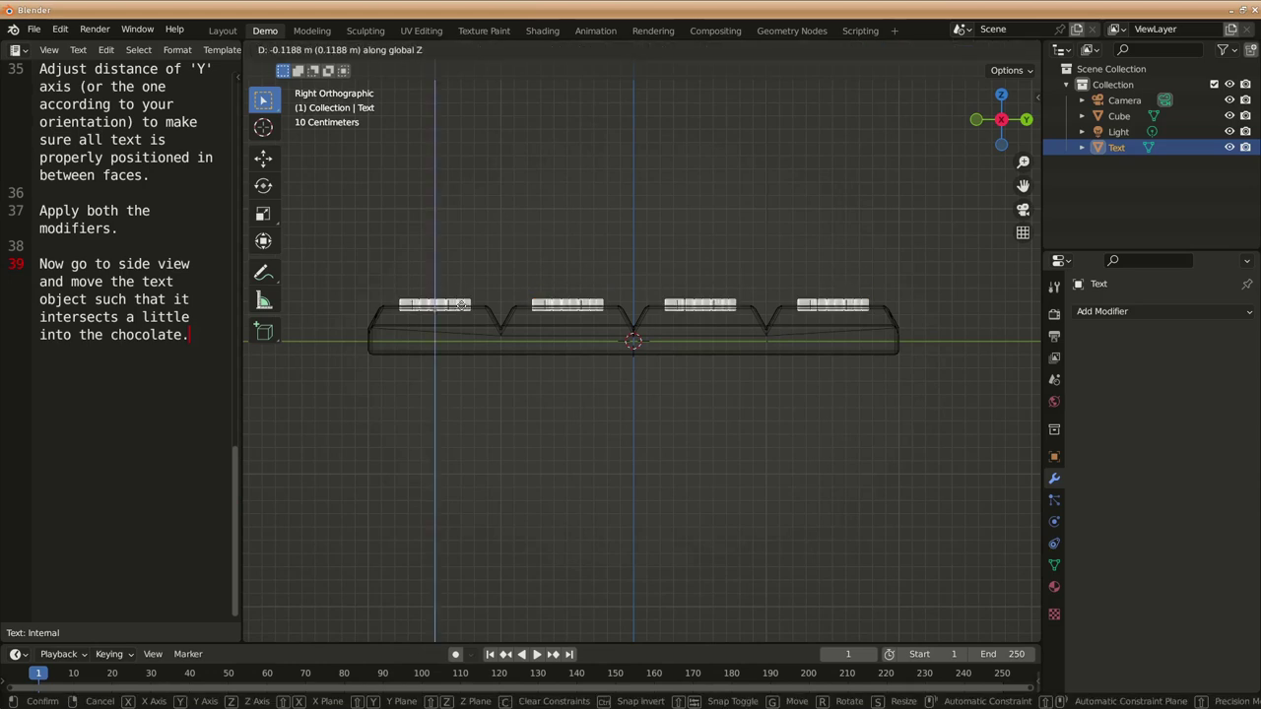
click(460, 304)
scroll(460, 305, up, 2)
scroll(453, 411, up, 3)
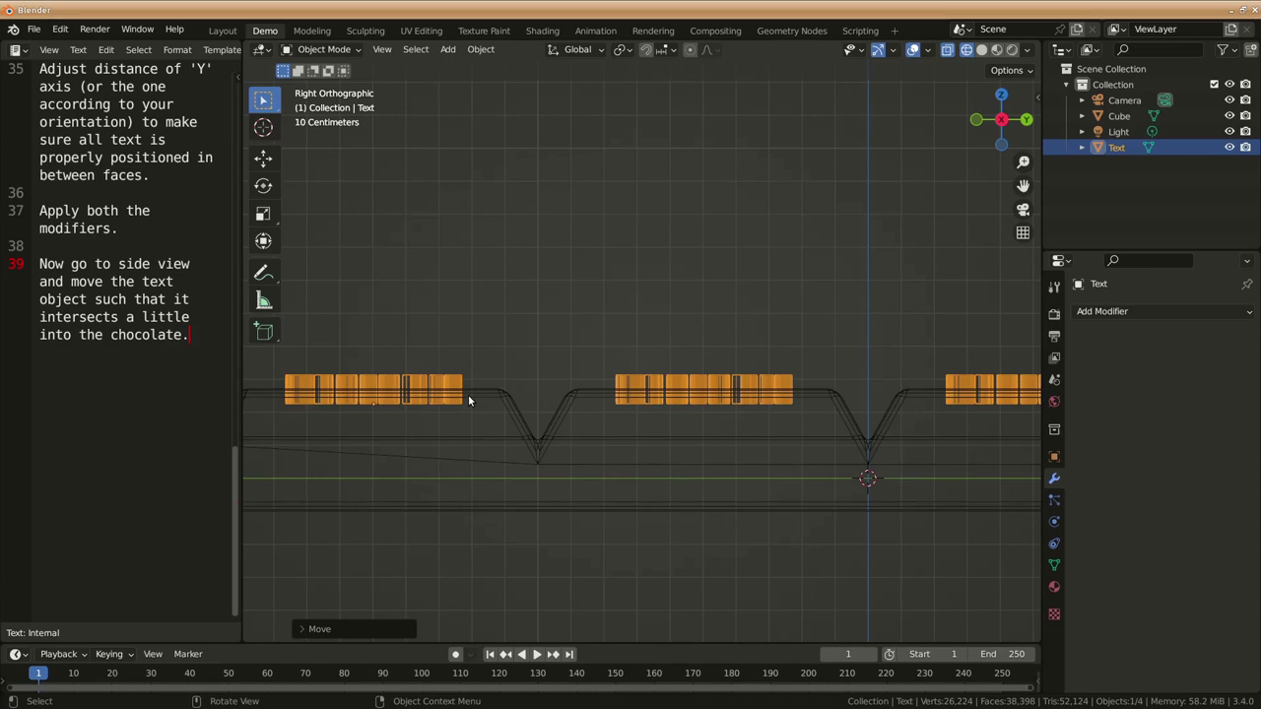
key(ctrl+z)
key(g)
key(z)
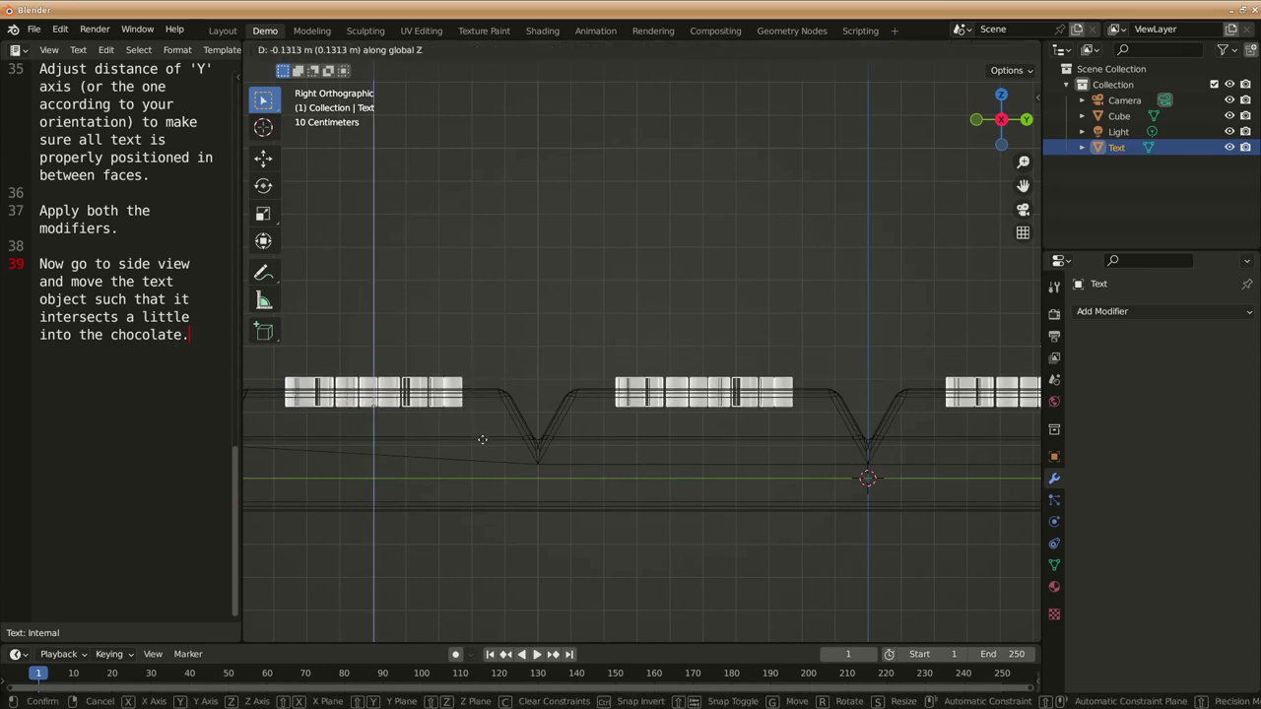
click(448, 482)
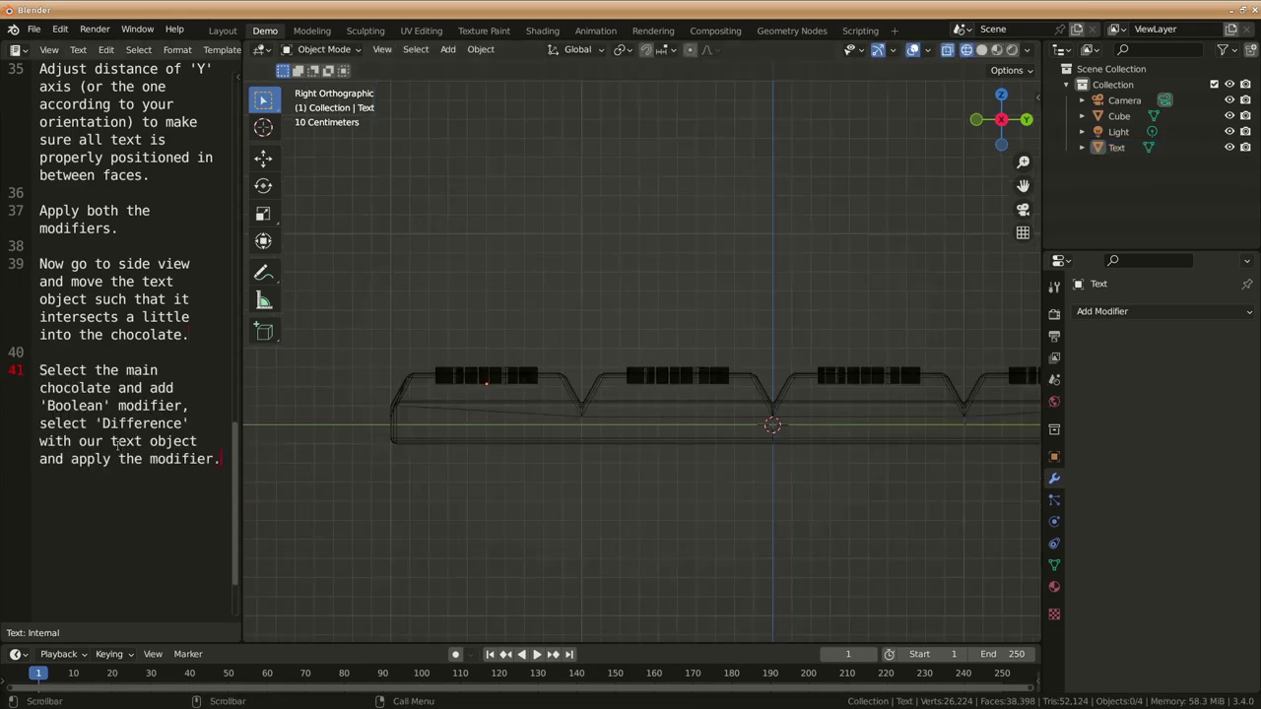
Step: Add a Difference Boolean modifier to the bar with the Text object as the cutter
click(497, 439)
click(1099, 312)
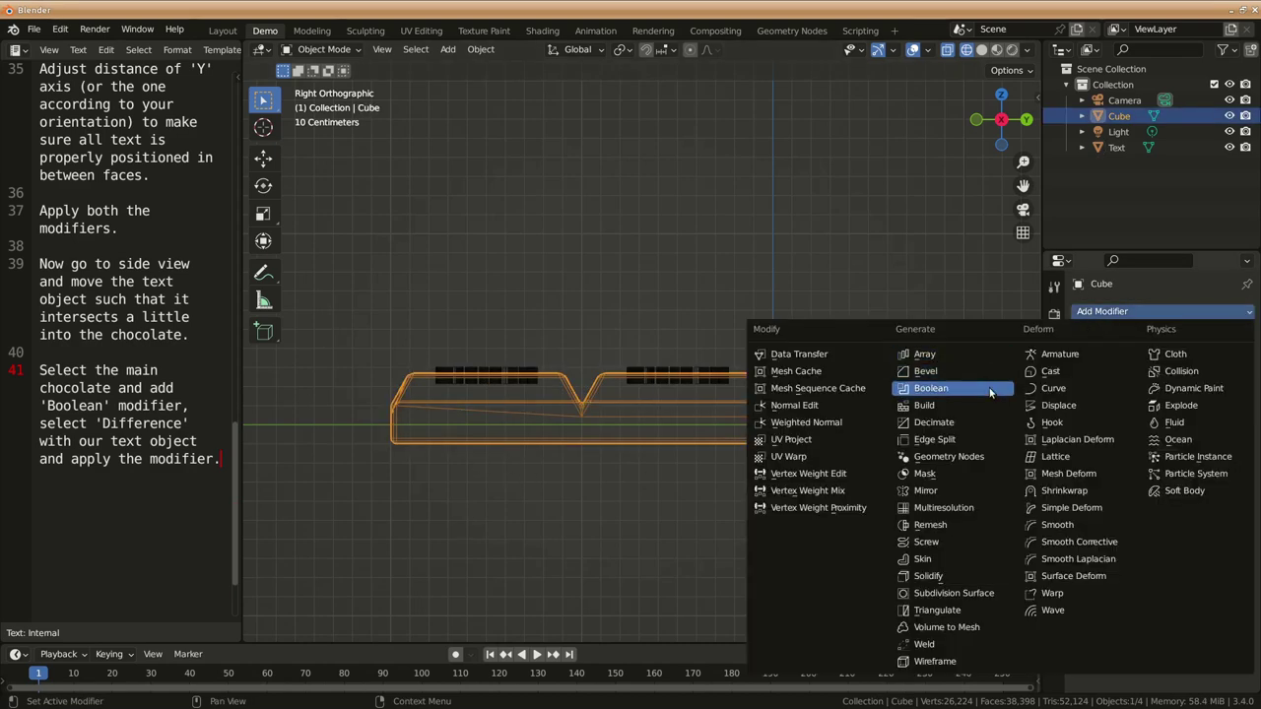
click(931, 388)
click(1222, 399)
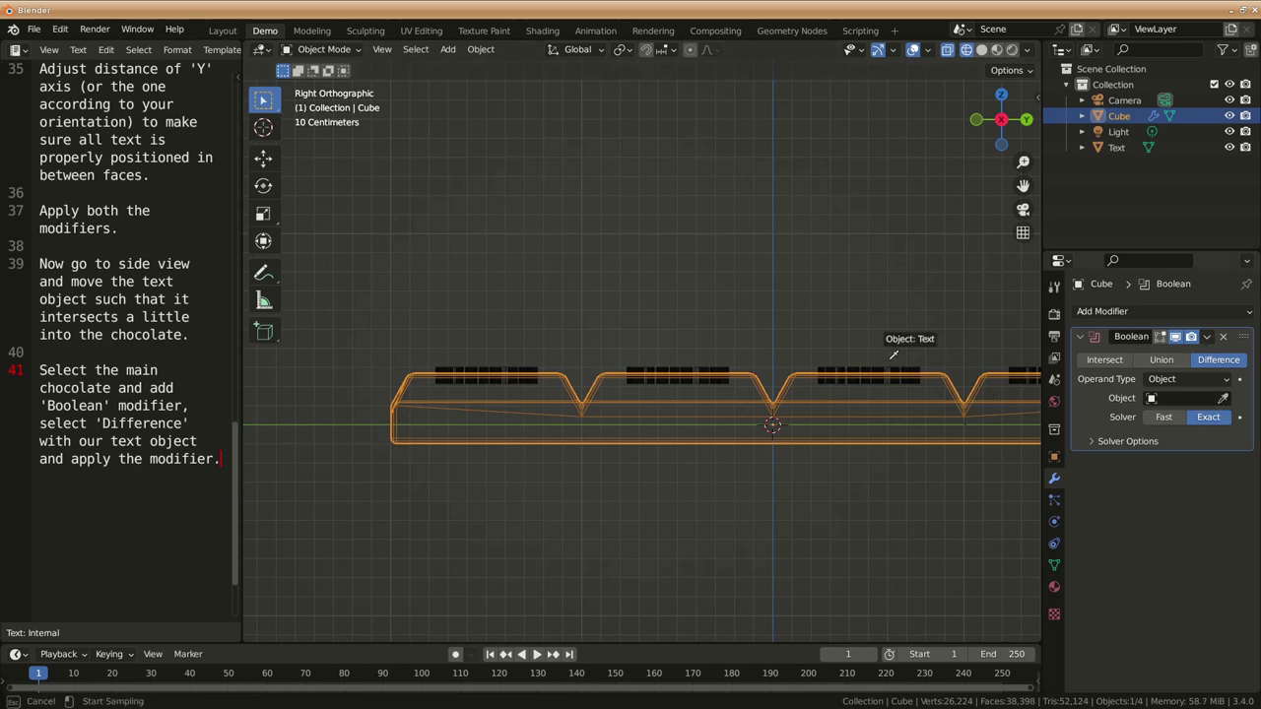
click(917, 415)
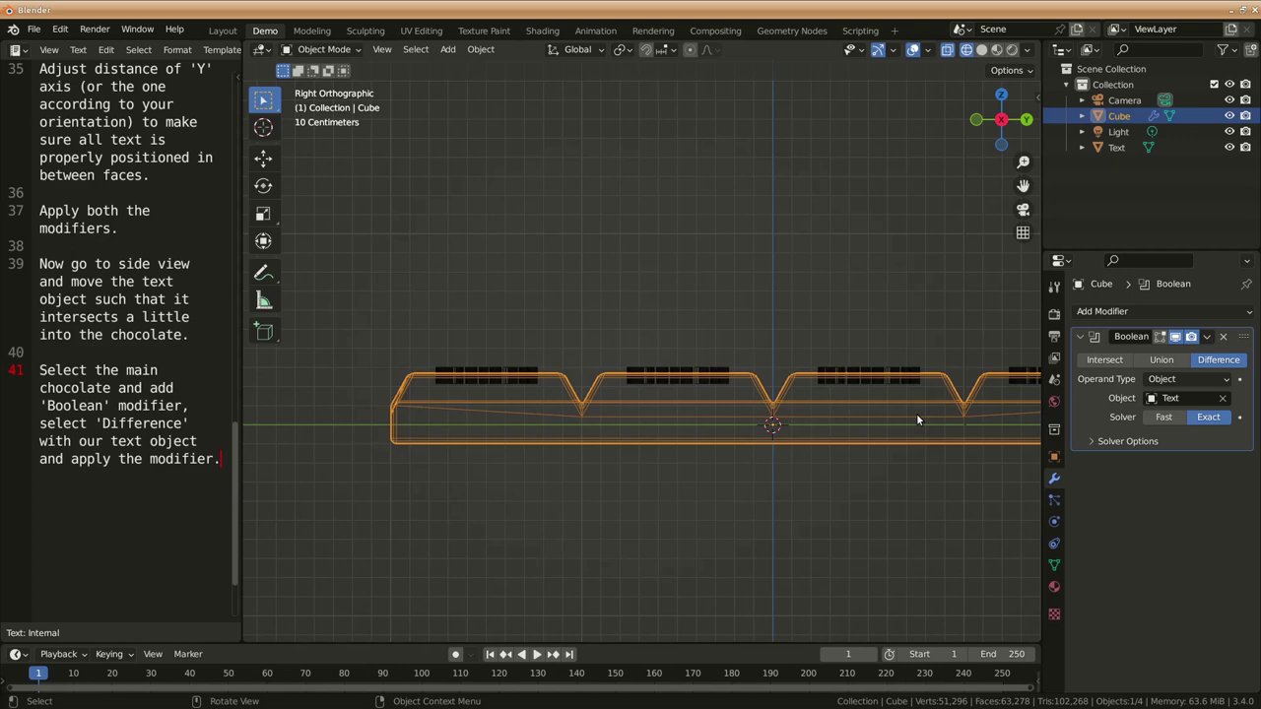
Step: Apply the Boolean to carve the lettering permanently and view the bar in perspective
click(1207, 336)
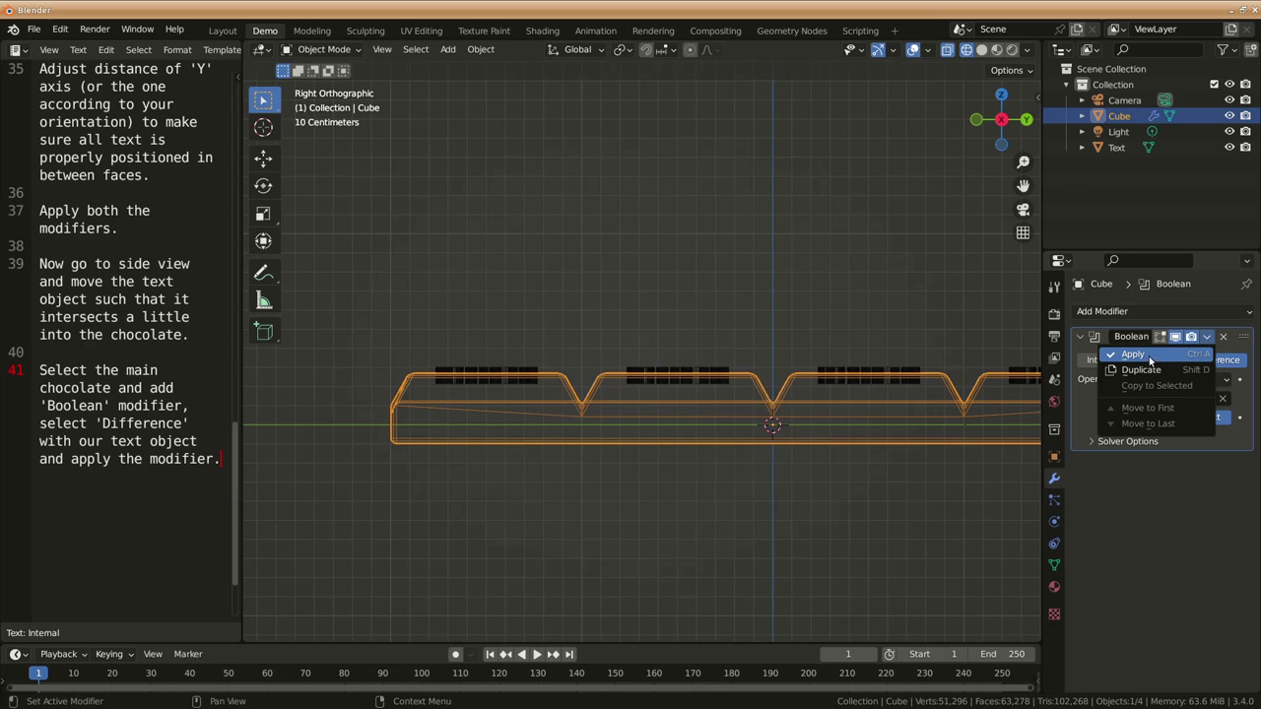
key(Return)
middle_drag(718, 351, 724, 419)
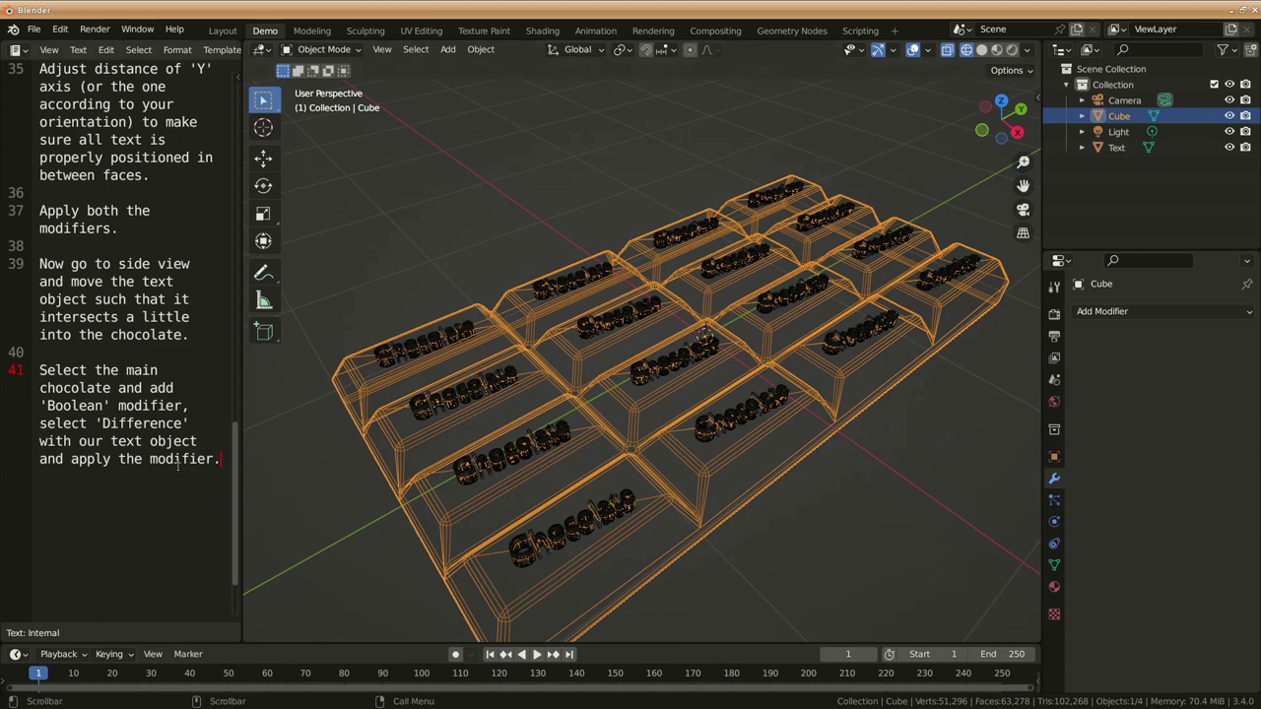
Step: End the note with a period and add the line 'Hide the text object'
text(.)
key(Return)
key(Return)
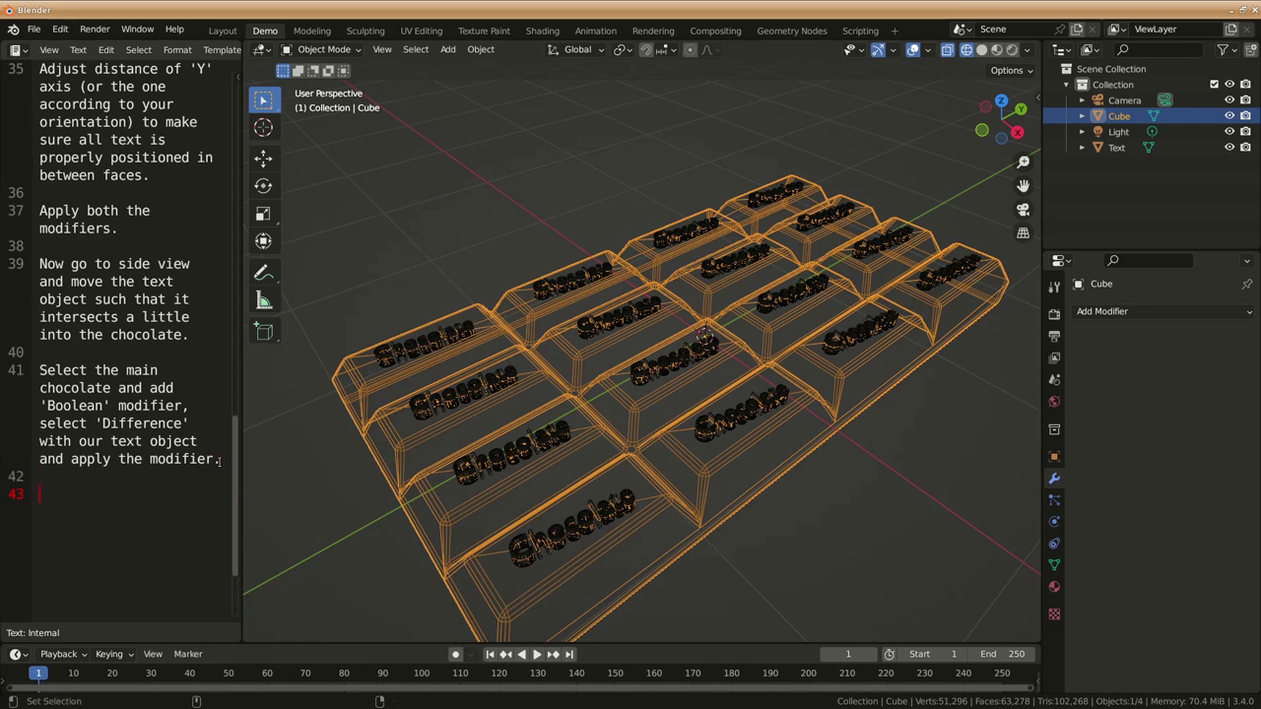
text(Hide the text object.)
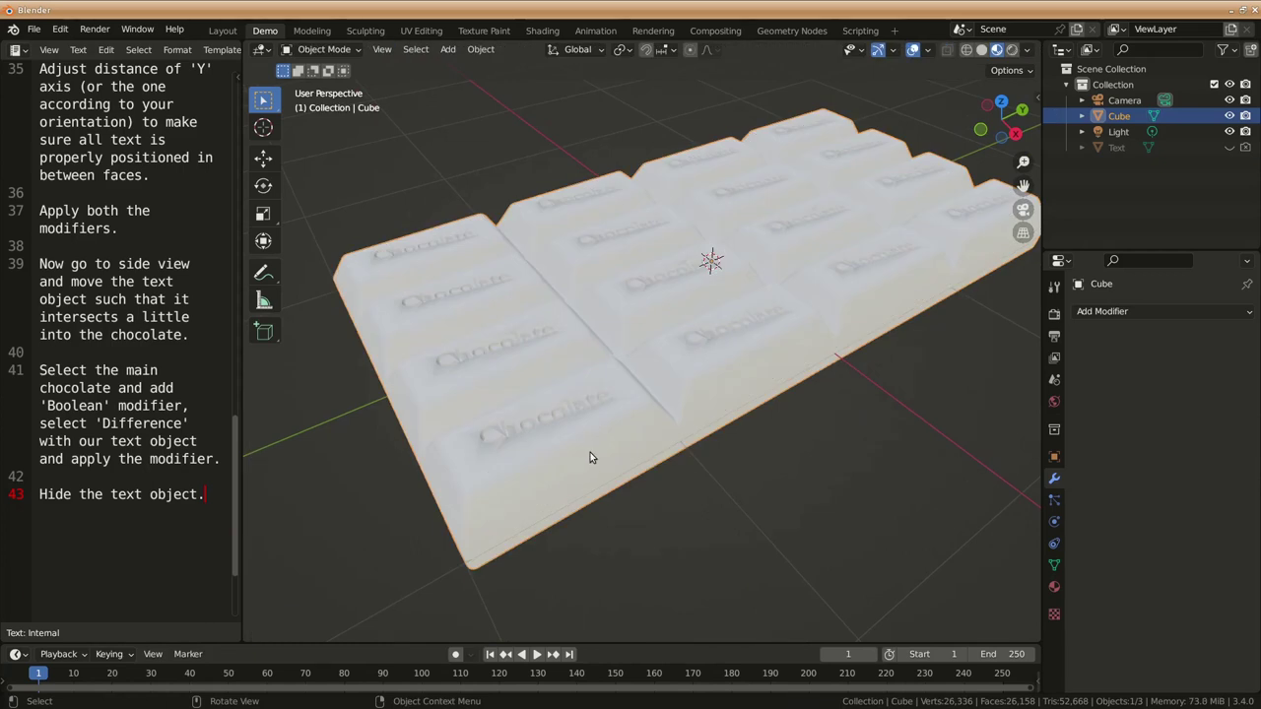
Step: Switch the viewport to Solid shading to inspect the engraved lettering
middle_drag(590, 454, 605, 459)
key(z)
click(713, 453)
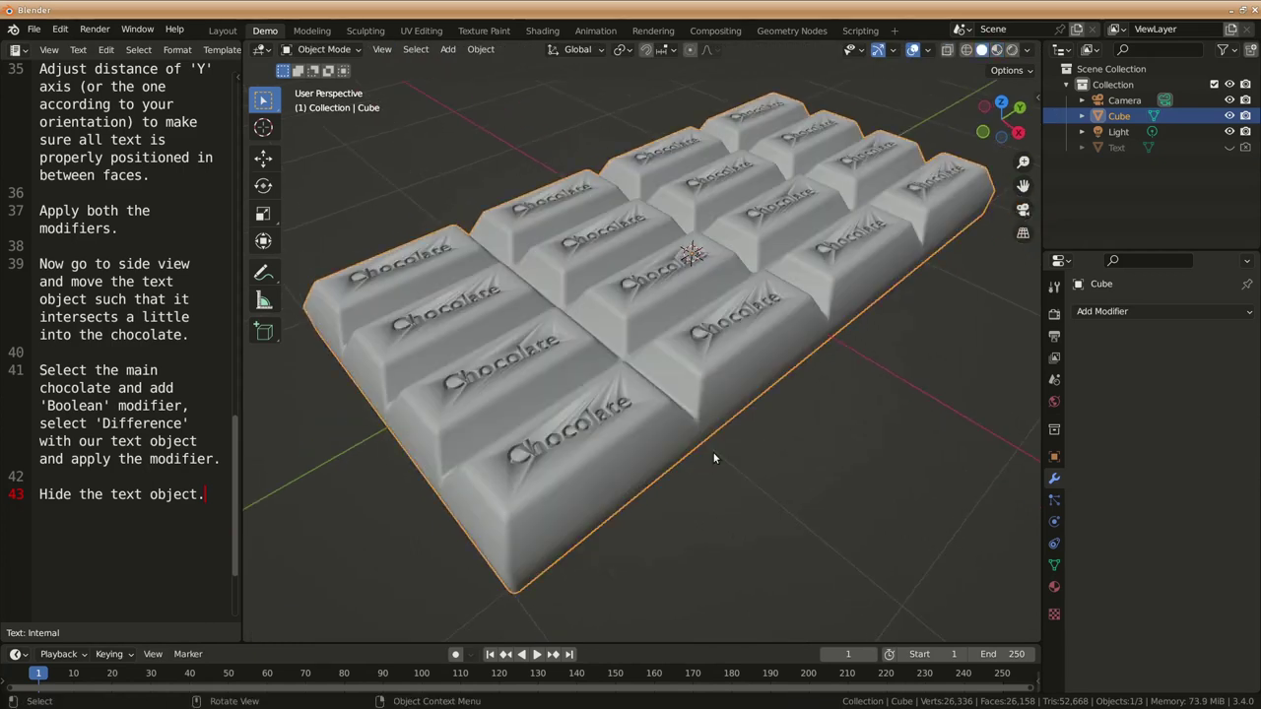
Step: Apply Shade Smooth to the chocolate bar from its context menu
right_click(624, 443)
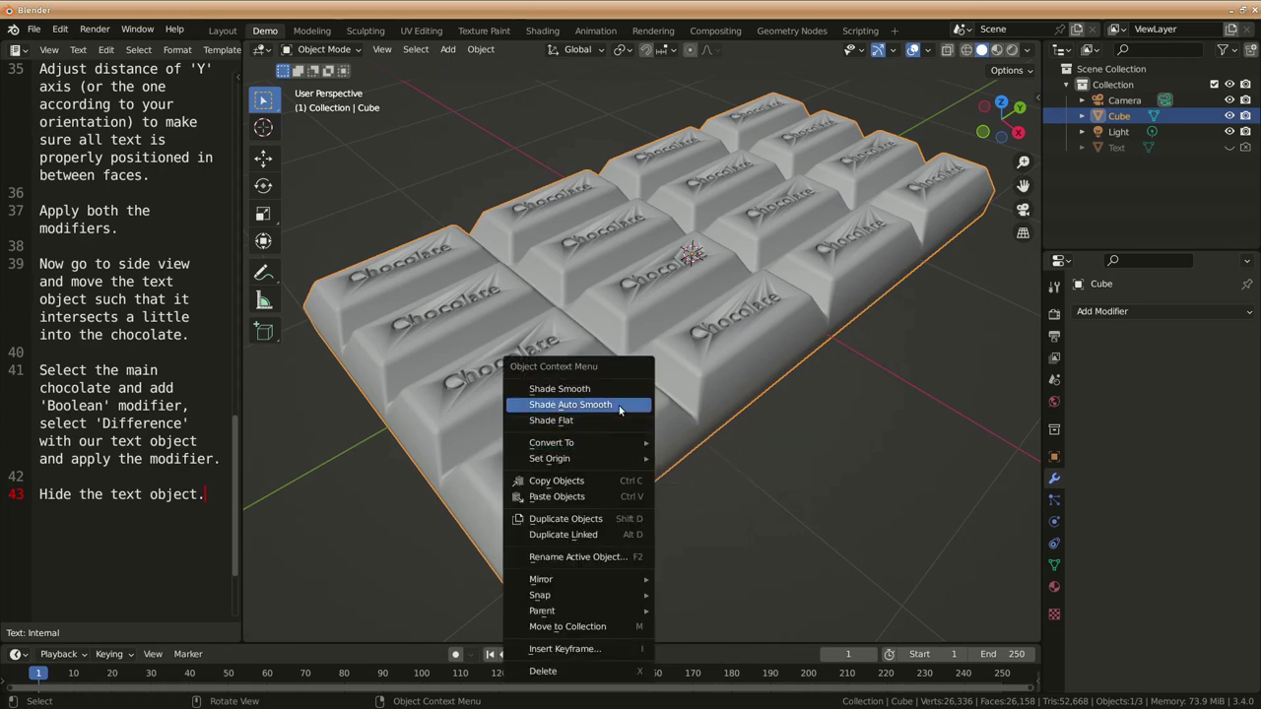
click(620, 406)
middle_drag(628, 428, 621, 428)
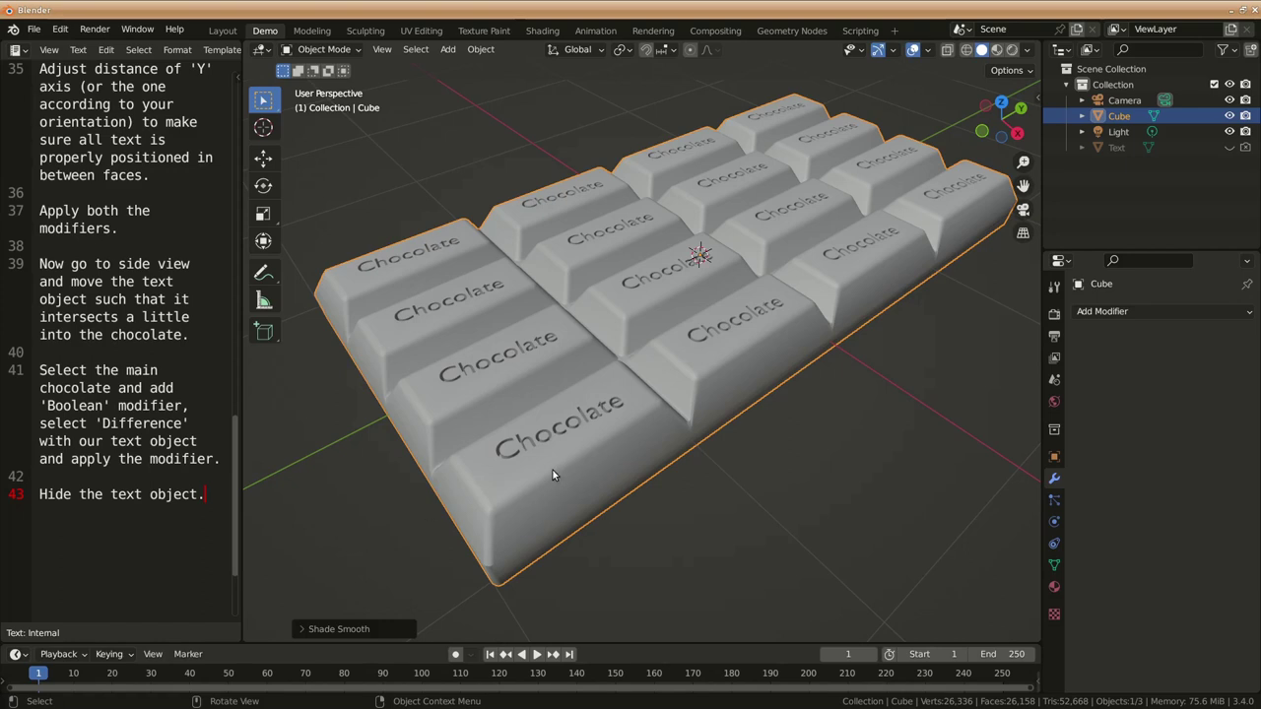
scroll(831, 468, down, 2)
scroll(808, 463, down, 1)
scroll(790, 462, down, 1)
mouse_move(791, 463)
middle_down()
mouse_move(813, 485)
mouse_move(808, 464)
mouse_move(755, 428)
mouse_move(732, 507)
mouse_move(680, 510)
middle_up()
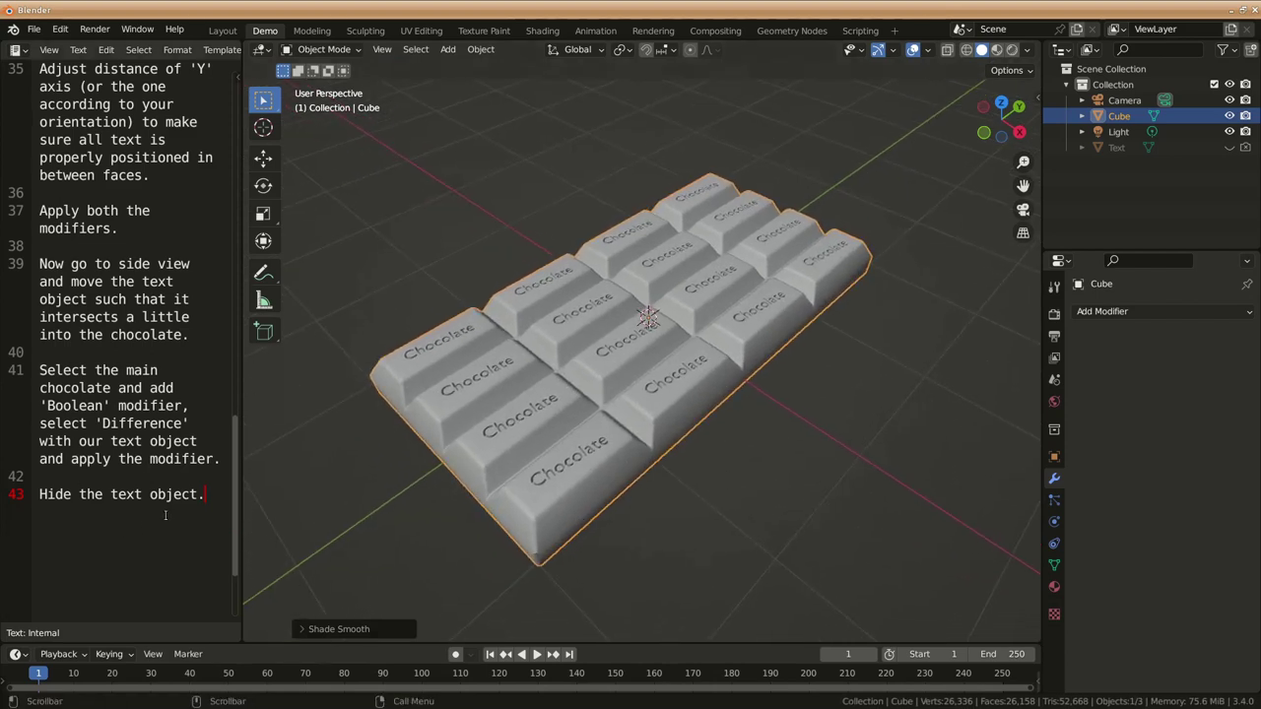
Step: Add the note 'Now we are done with our basic chocolate. Lets add some chocolate material to it.'
key(Return)
key(Return)
text(Now we are done with our basic chocolate. Lets add some chocolate material to it.)
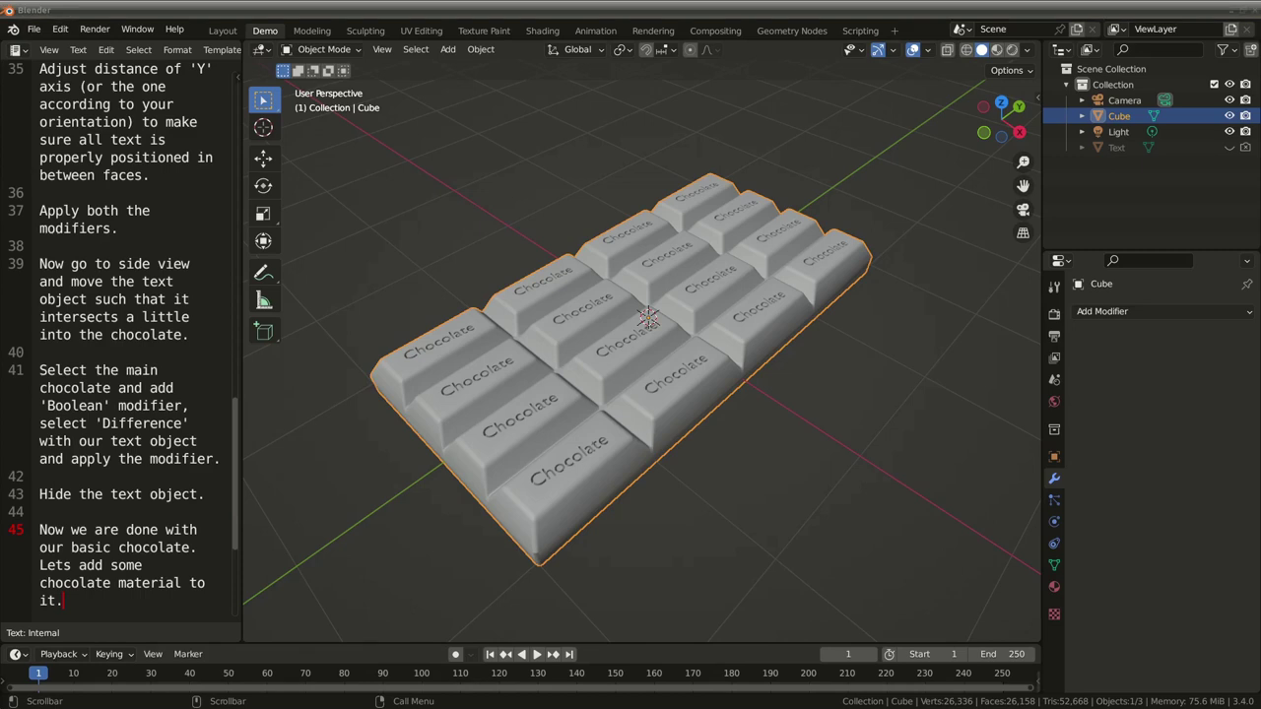
scroll(234, 493, down, 5)
Step: Create a new material on the bar named 'Chocolate color'
key(ctrl+v)
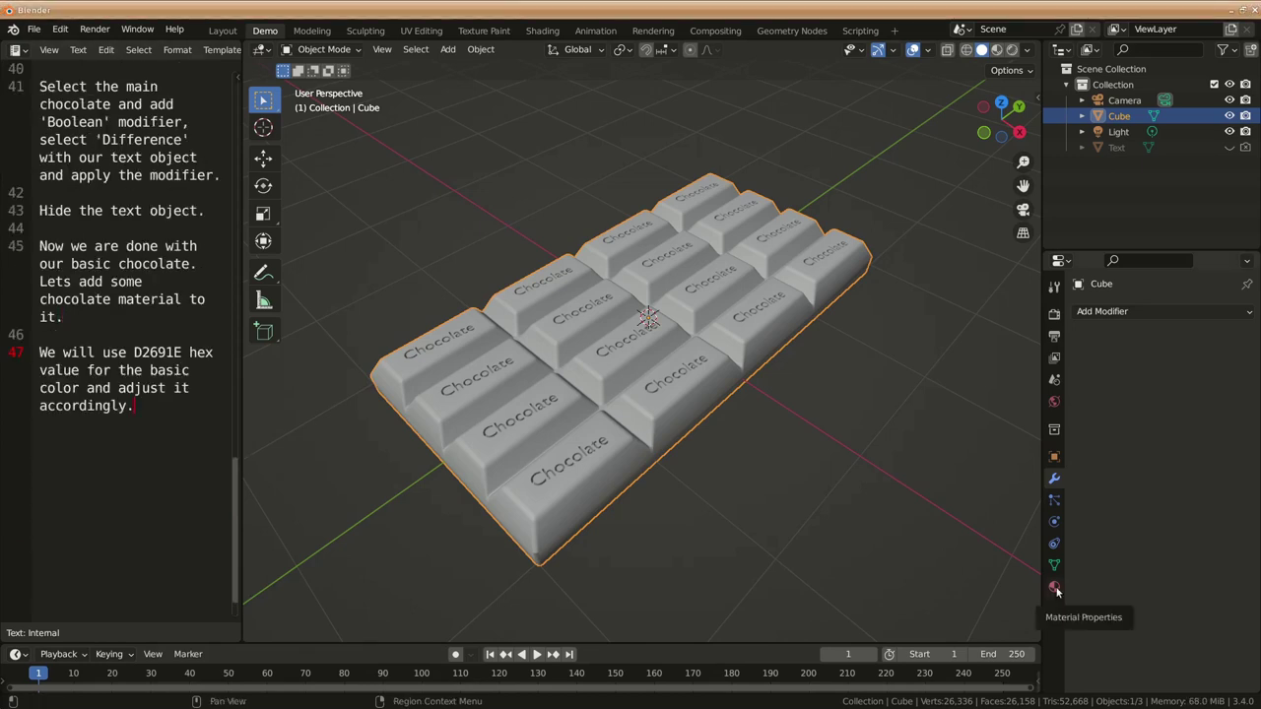
click(1055, 588)
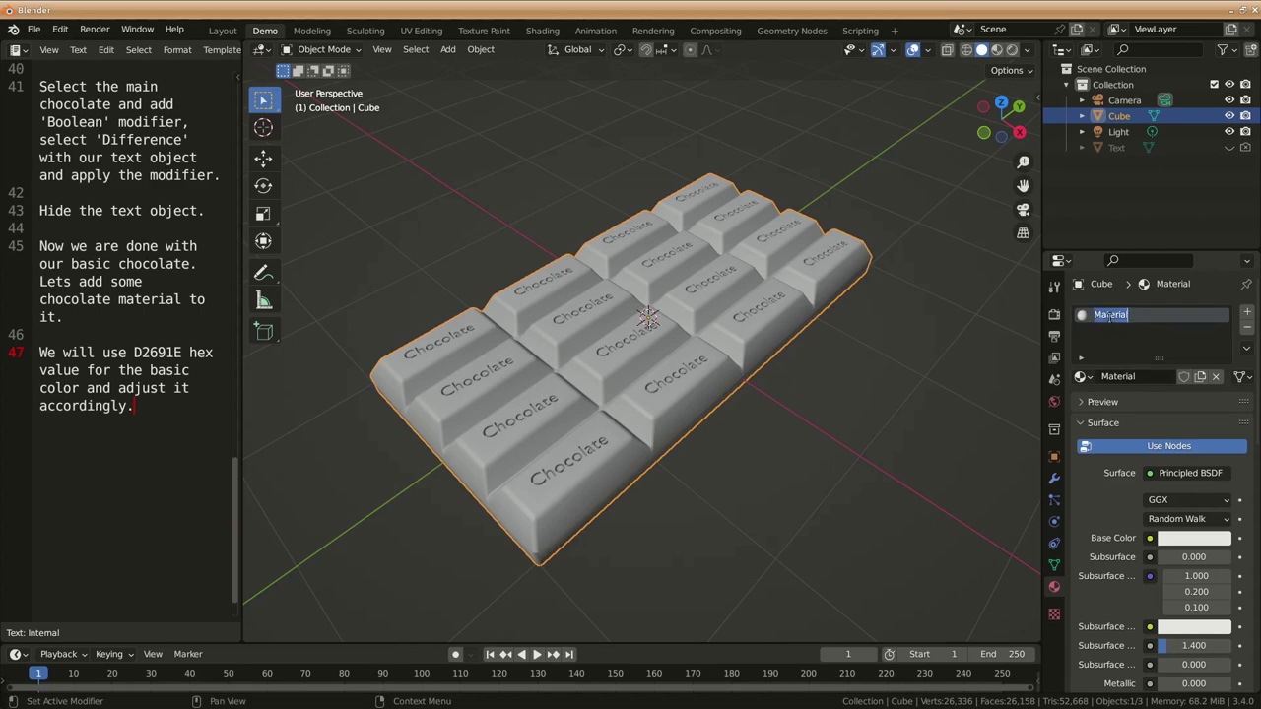
text(Chocolate color)
key(Return)
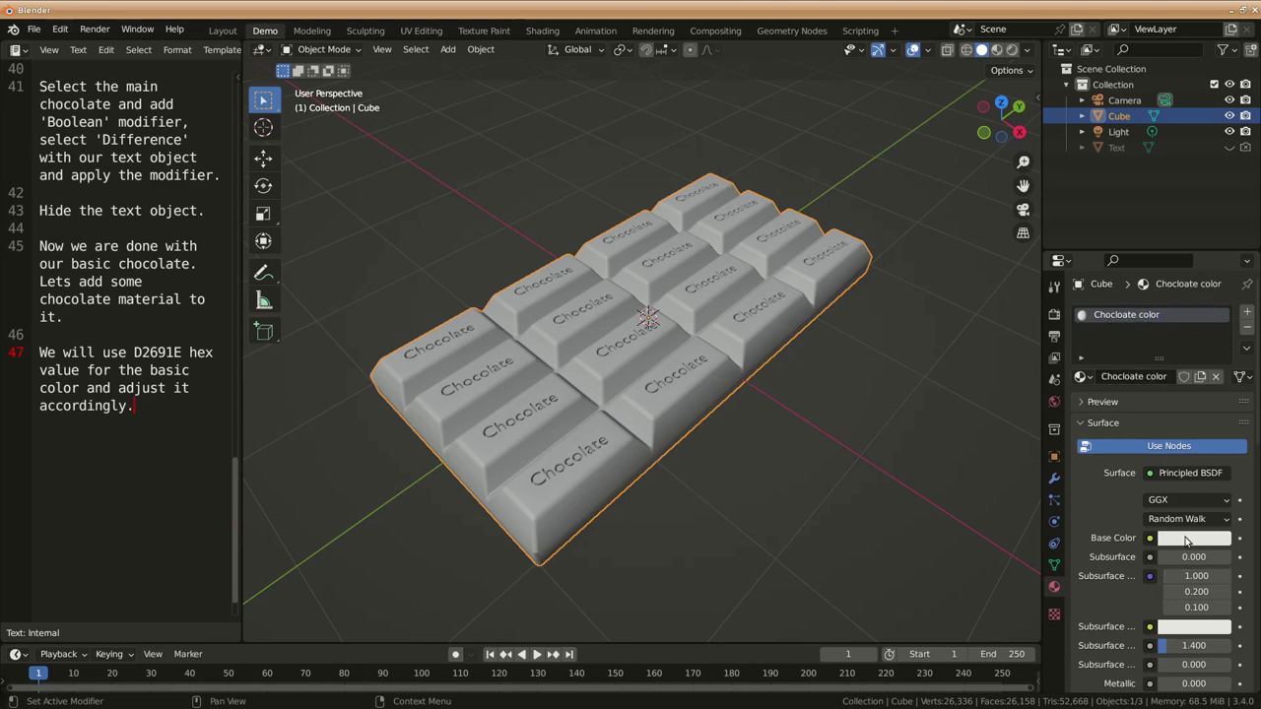
Step: Set the material's Base Color to hex D2691E
click(1188, 540)
click(1202, 445)
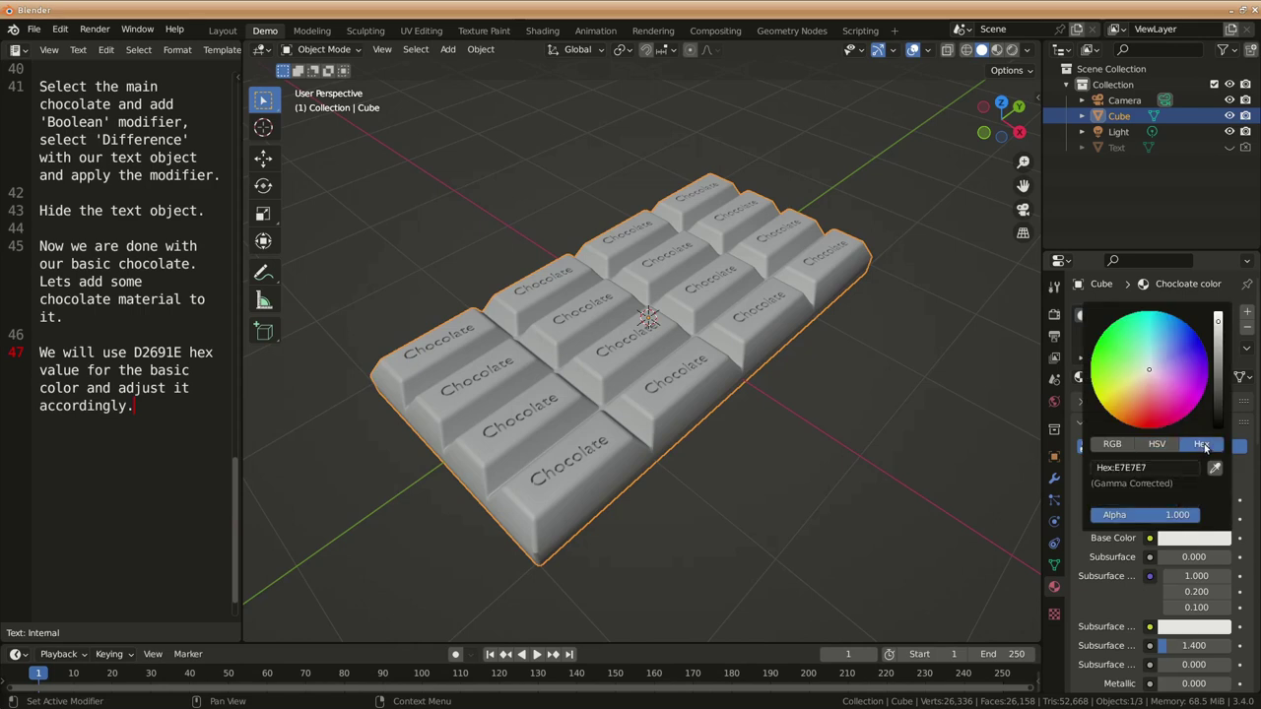
click(1151, 469)
text(D2691E)
key(Return)
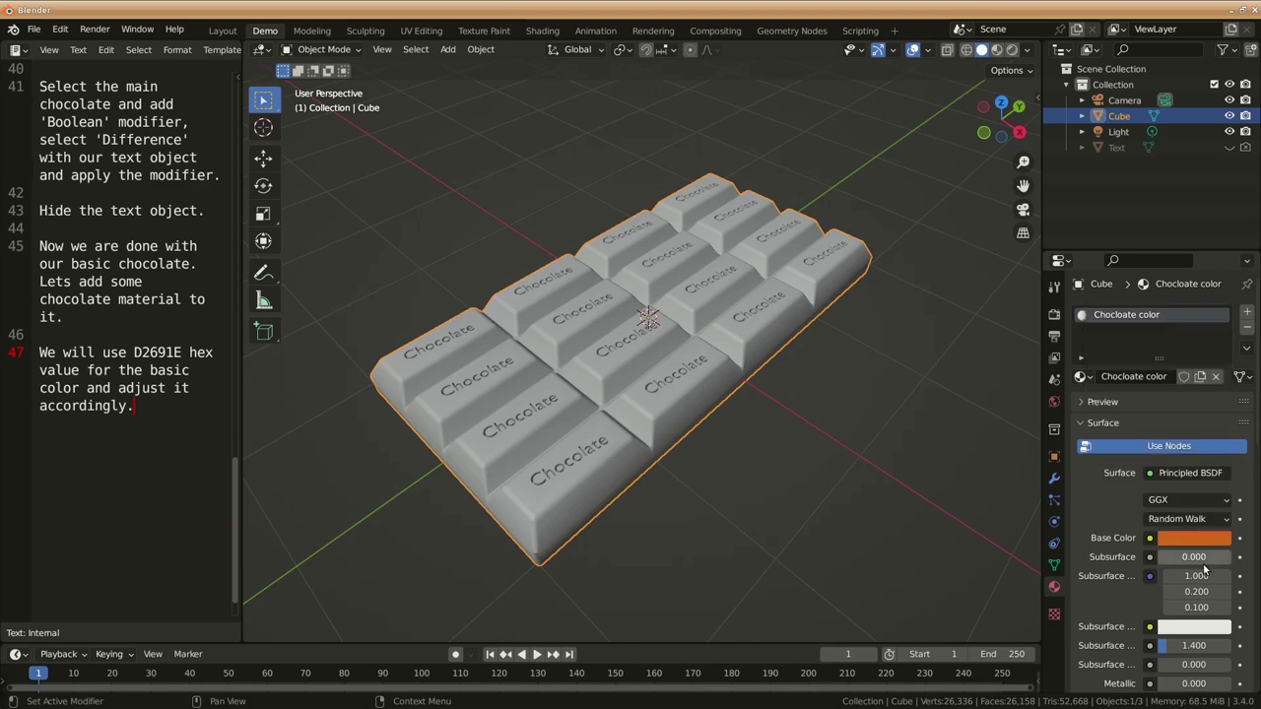
Step: Switch to Material Preview and darken the base colour to hex 63320E
key(z)
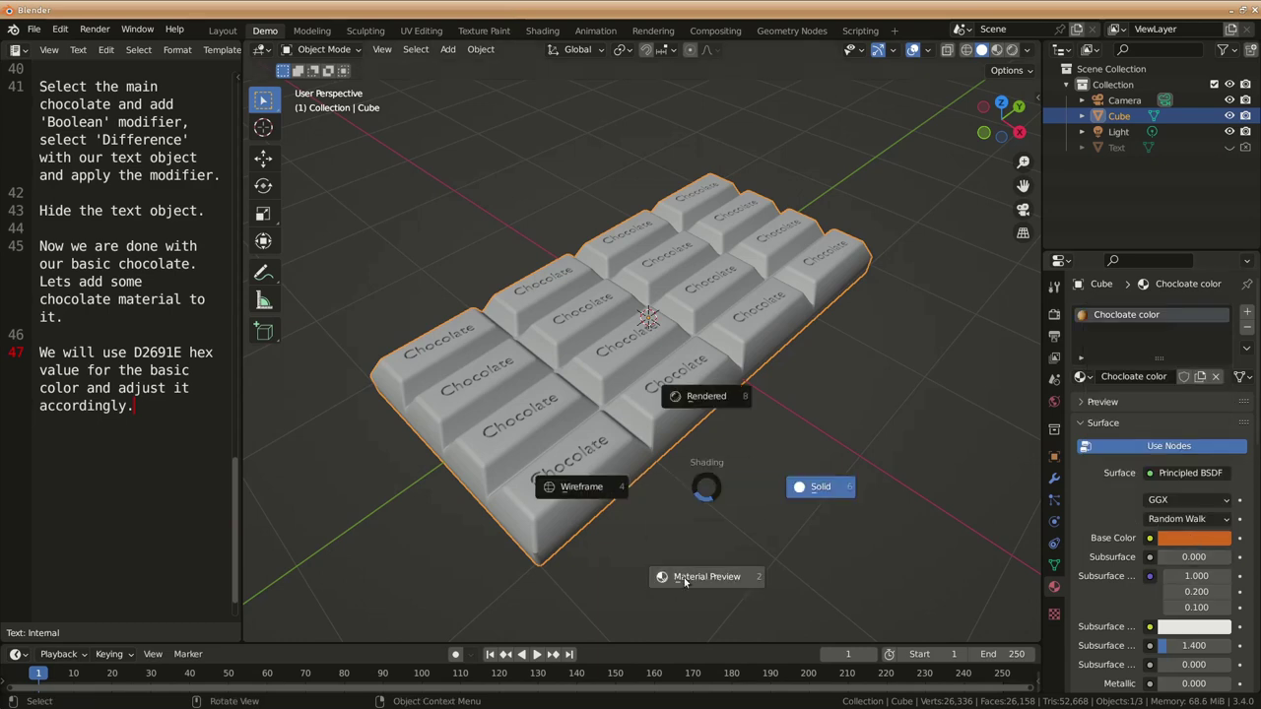
click(687, 580)
drag(1218, 367, 1218, 386)
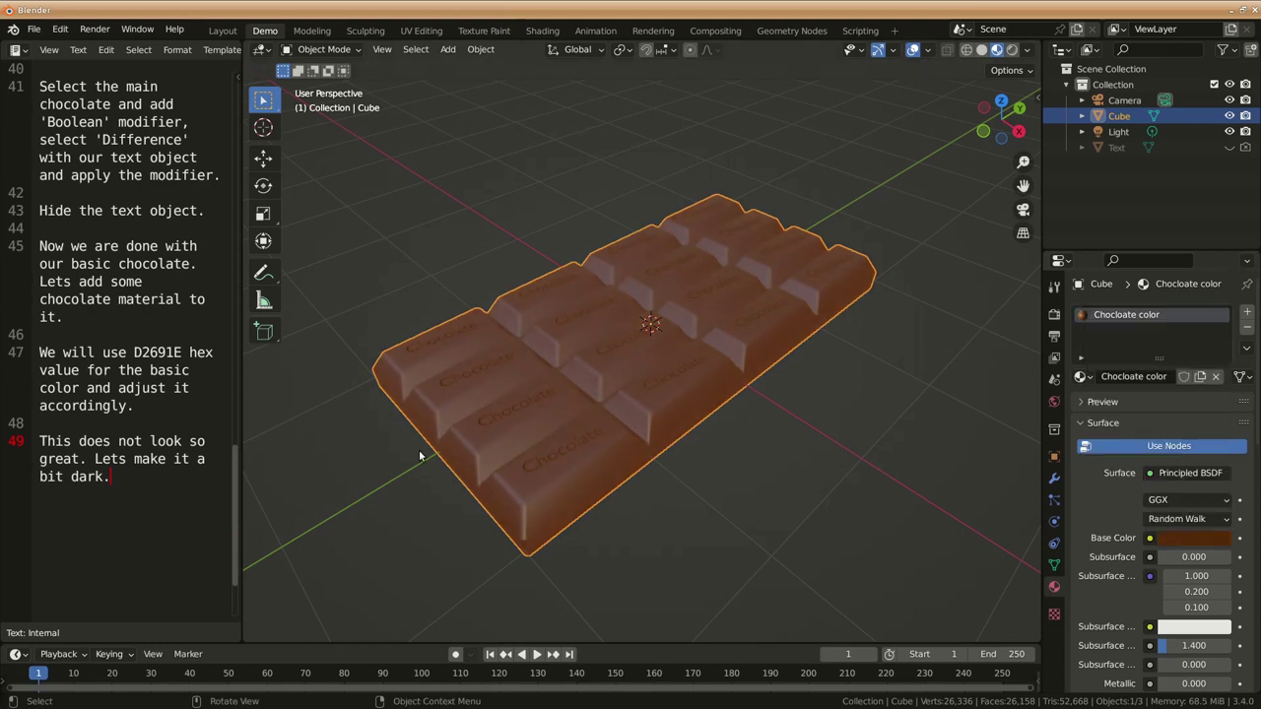
mouse_move(549, 482)
middle_down()
mouse_move(754, 428)
mouse_move(748, 443)
mouse_move(712, 431)
middle_up()
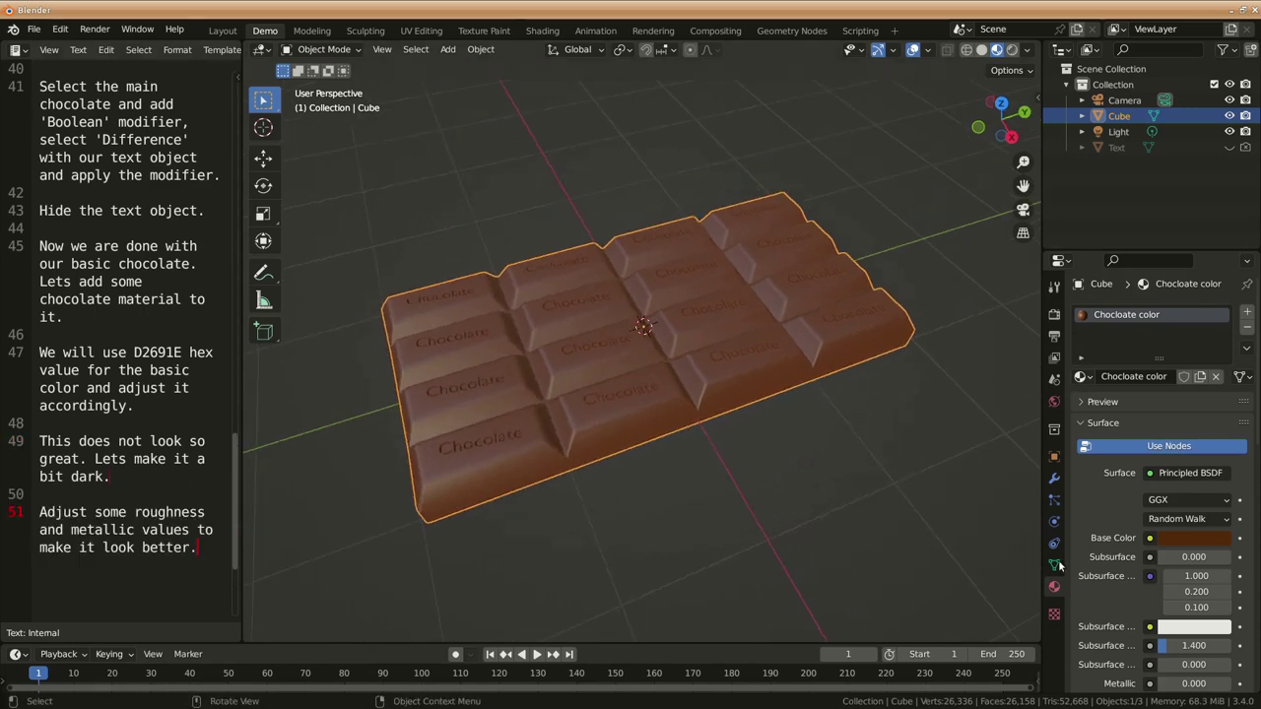
scroll(1133, 562, down, 3)
Step: Set Metallic 0.115 and Roughness 0.385, checking the gloss in Rendered shading
drag(1171, 554, 1193, 553)
drag(1194, 609, 1169, 609)
middle_drag(937, 571, 699, 479)
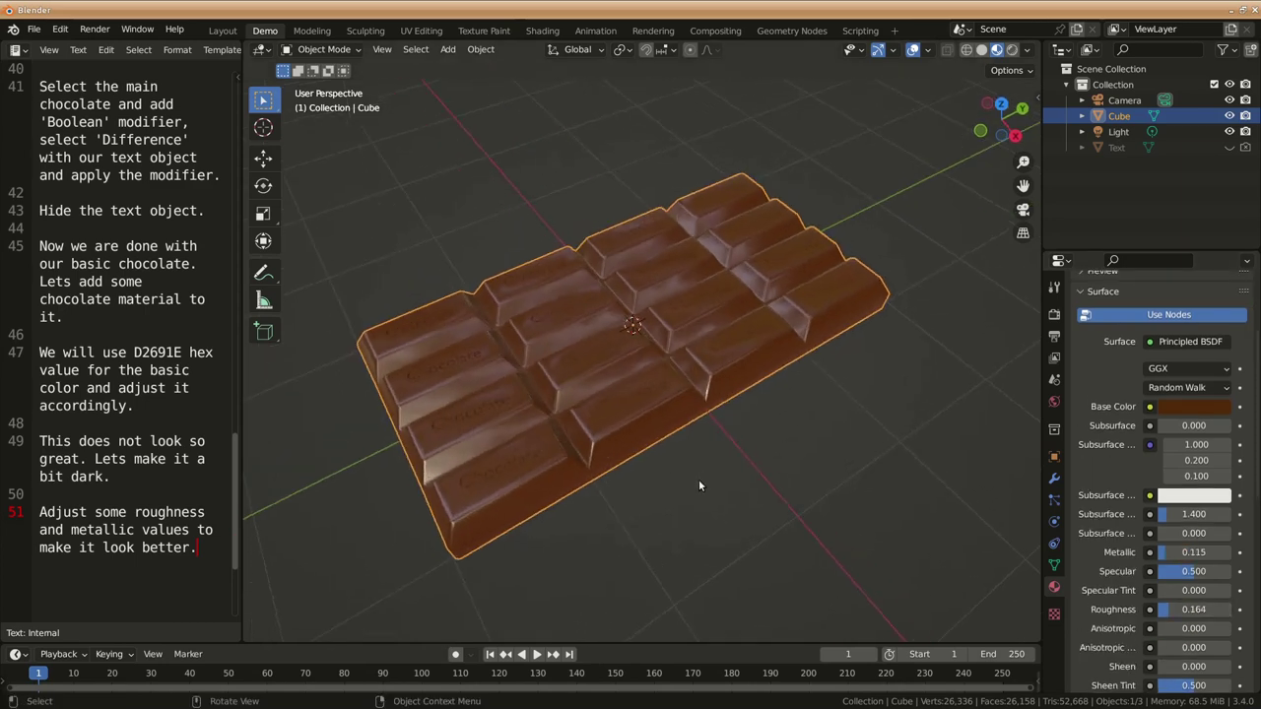
key(z)
click(708, 401)
mouse_move(708, 401)
middle_down()
mouse_move(660, 413)
mouse_move(675, 408)
middle_up()
drag(1195, 608, 1221, 609)
mouse_move(710, 552)
middle_down()
mouse_move(692, 509)
mouse_move(768, 448)
mouse_move(781, 409)
mouse_move(747, 498)
mouse_move(753, 521)
middle_up()
click(747, 498)
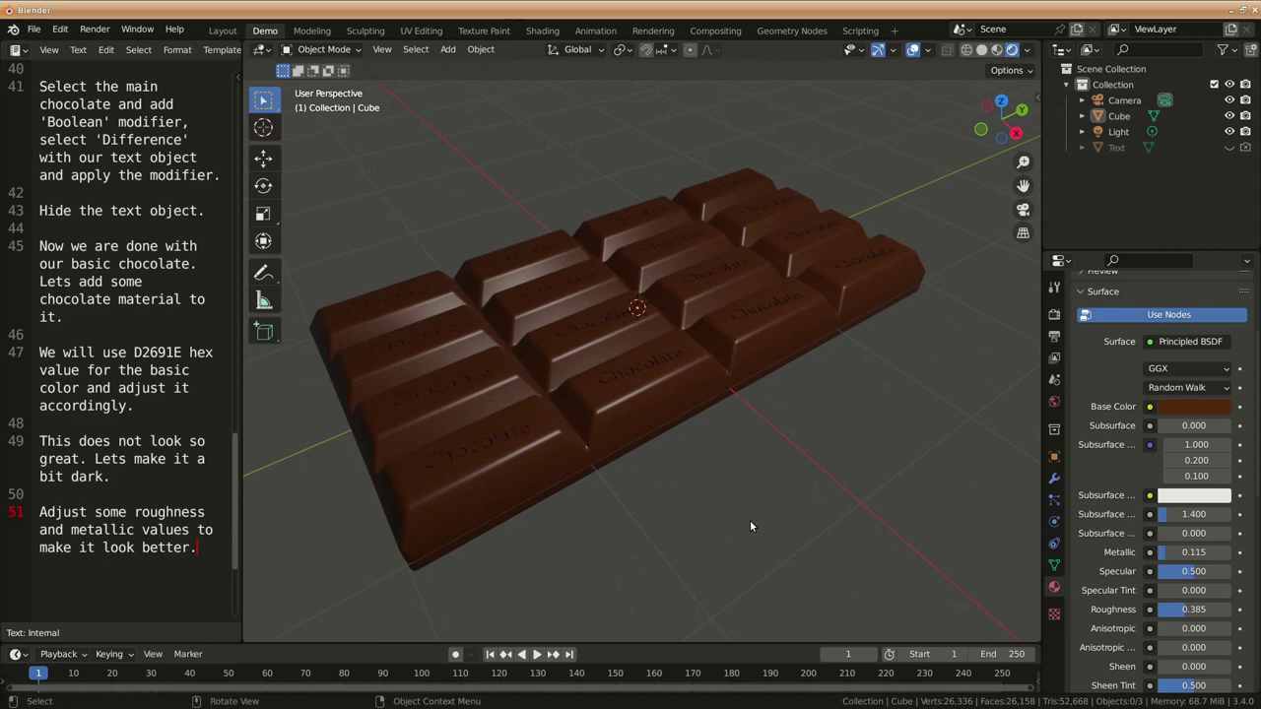